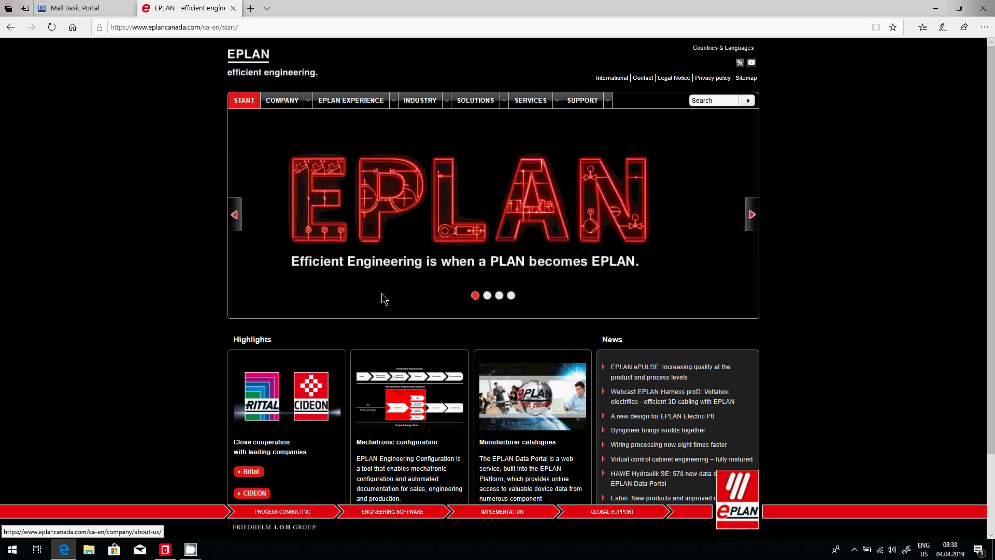
Open the EPLAN ZW1 backup message in IONOS Mail and select its smb:// backup file path.
click(99, 8)
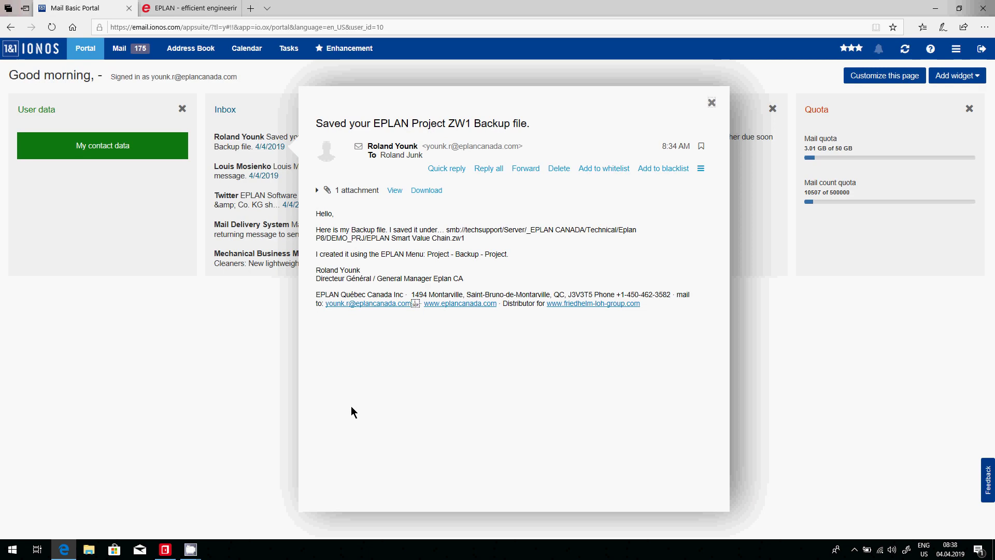
drag(471, 238, 450, 231)
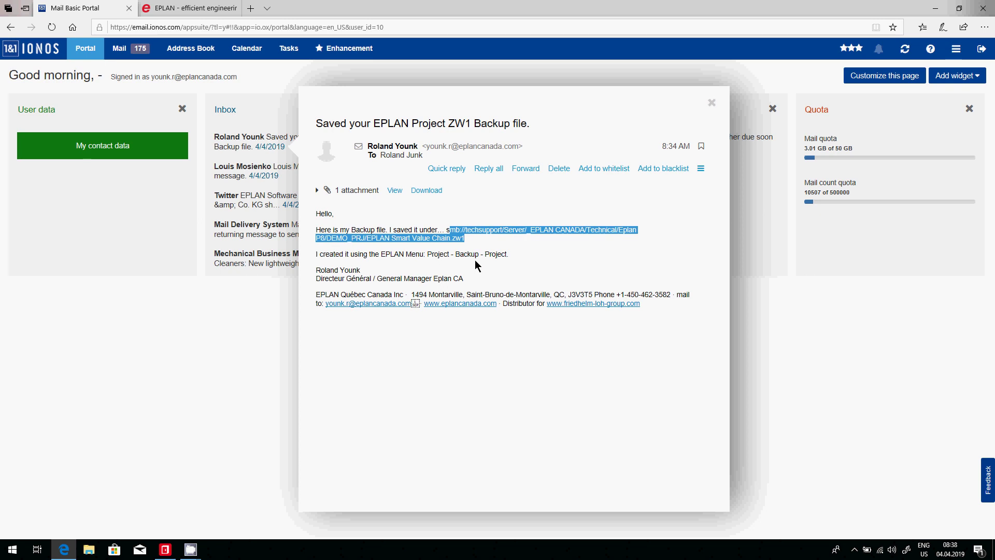
Bring EPLAN Pro Panel to the front and show the Project > Restore submenu.
click(165, 549)
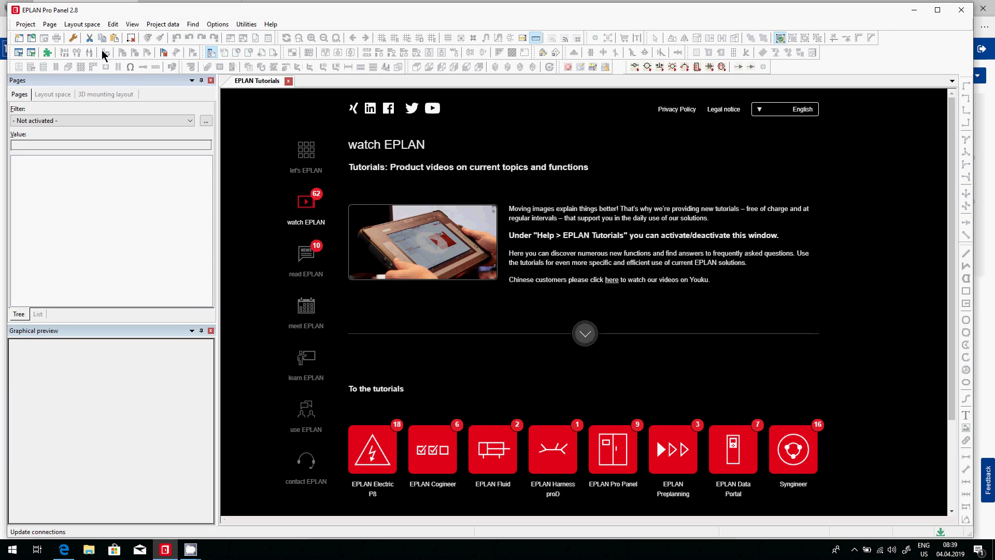
click(25, 24)
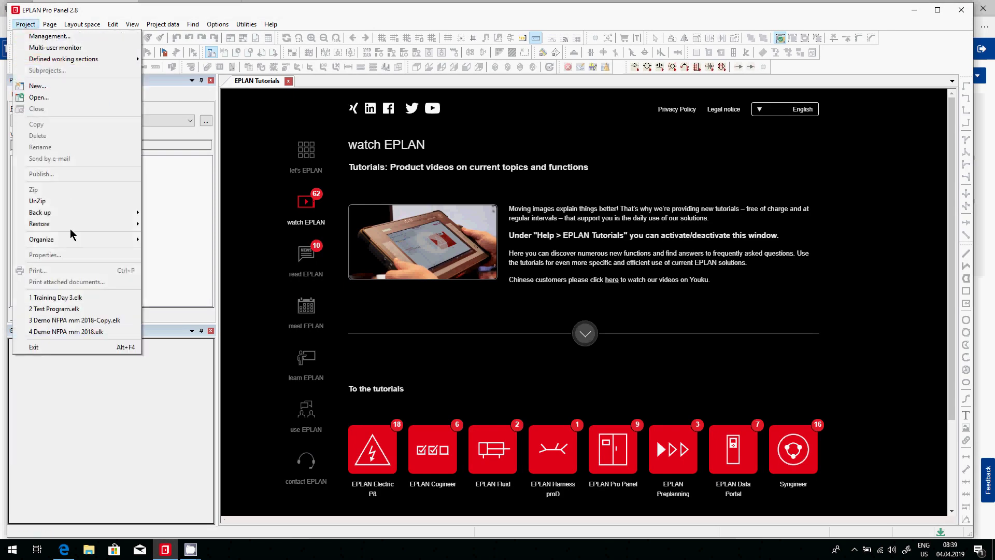
mouse_move(65, 213)
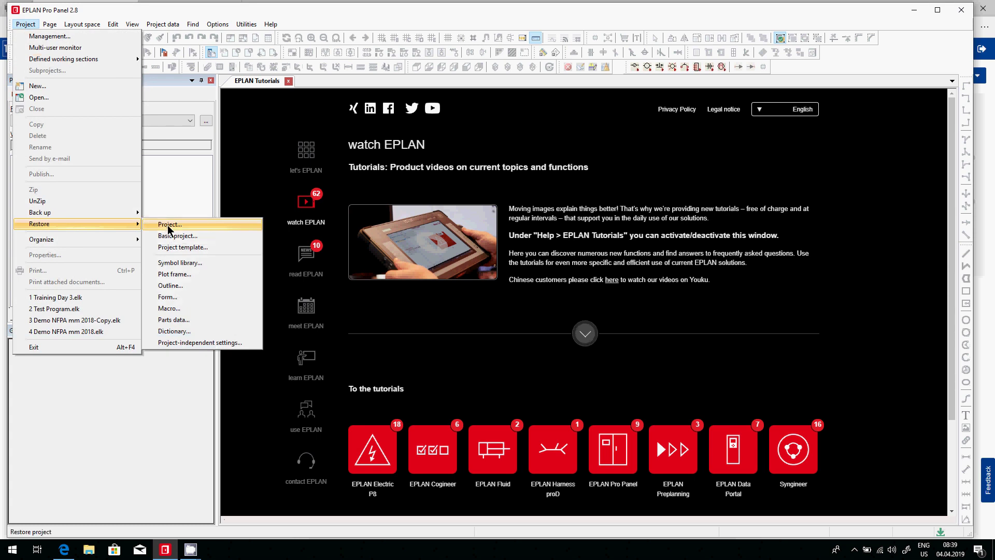
Start Project > Restore > Project and browse for a backup directory among the drives.
click(168, 226)
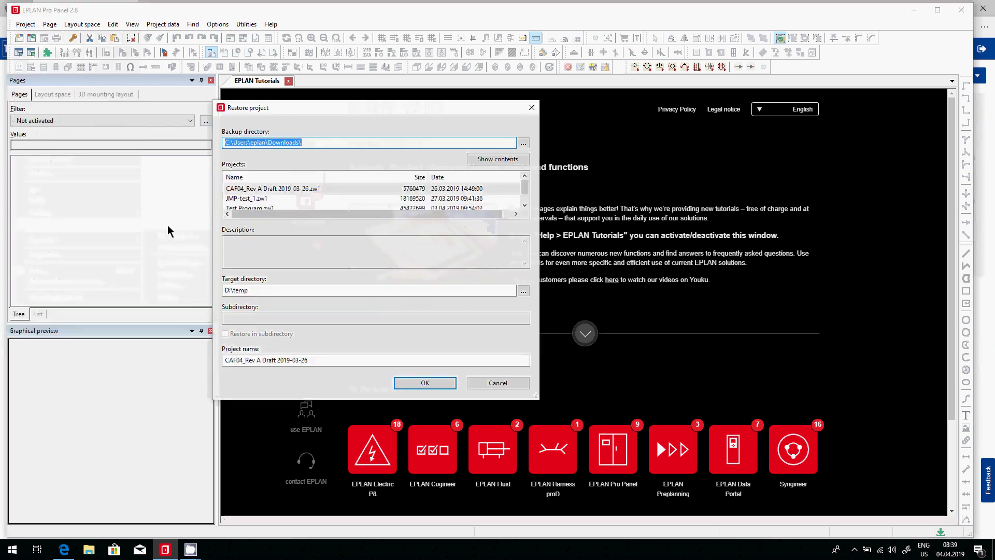
click(524, 143)
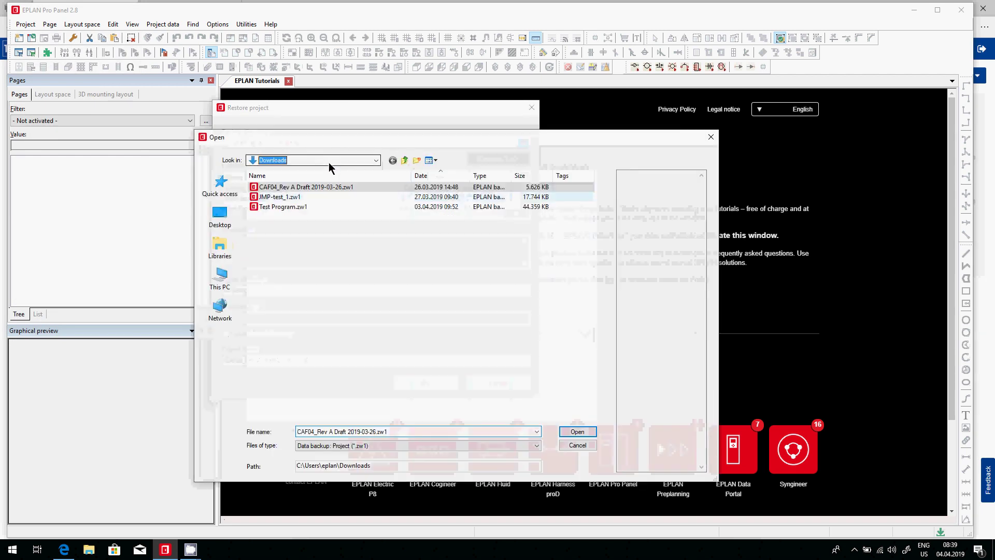
click(330, 161)
click(329, 161)
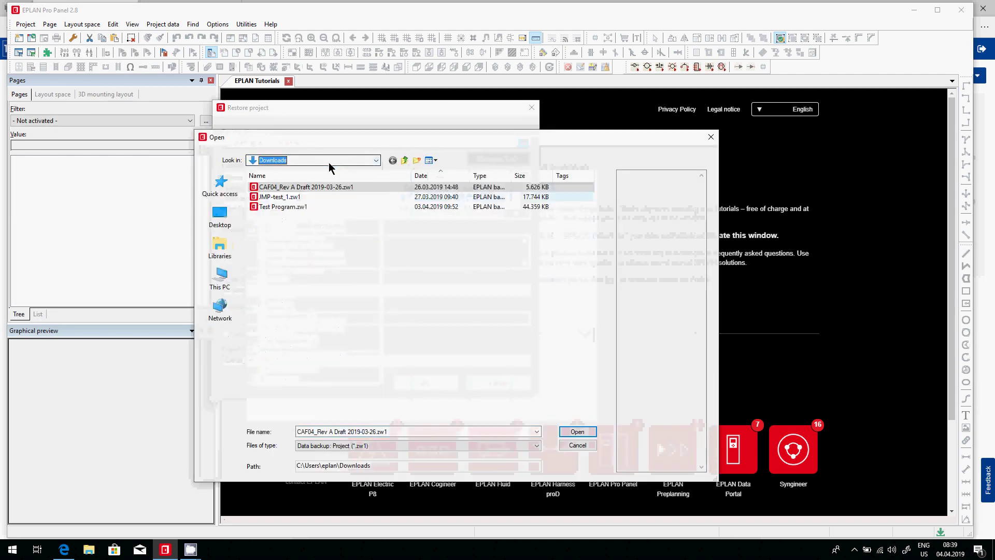
click(332, 160)
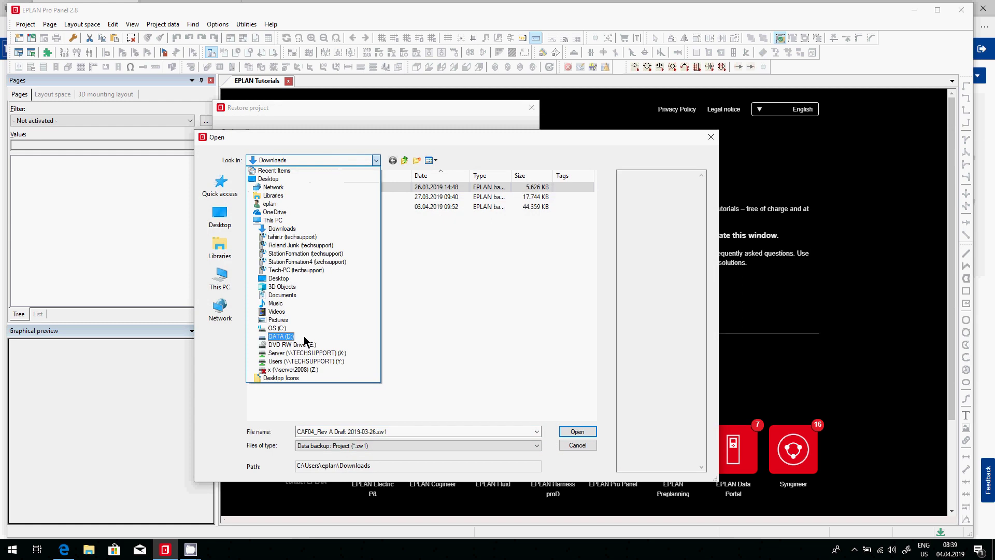
Navigate to X:\_EPLAN CANADA\Technical\Eplan P8\DEMO_PRJ and confirm that folder.
click(307, 353)
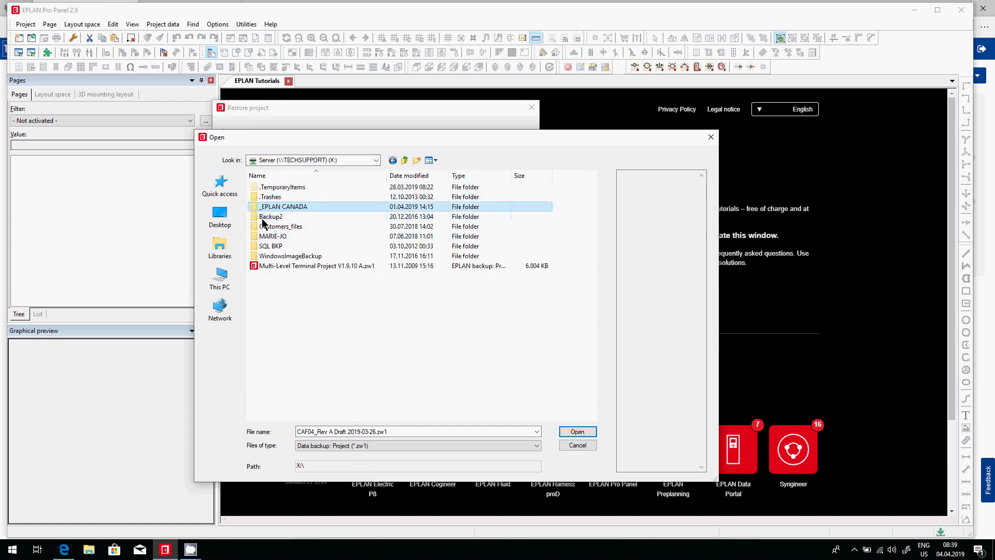
double_click(269, 207)
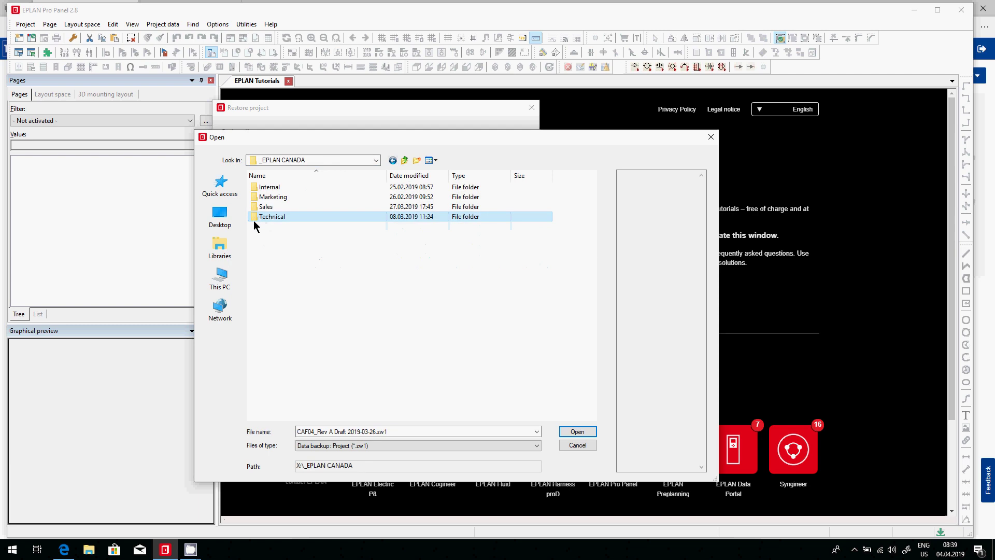
double_click(256, 221)
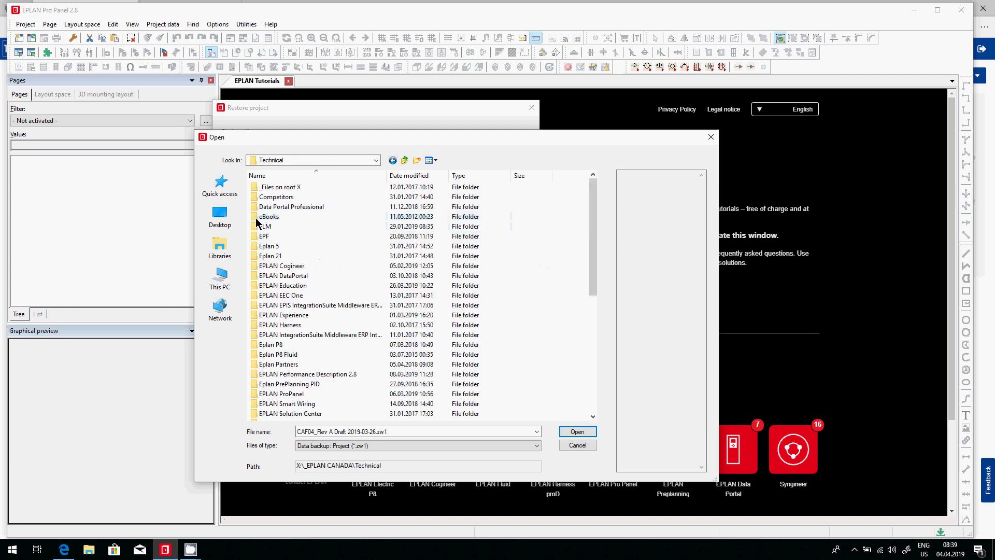
click(277, 346)
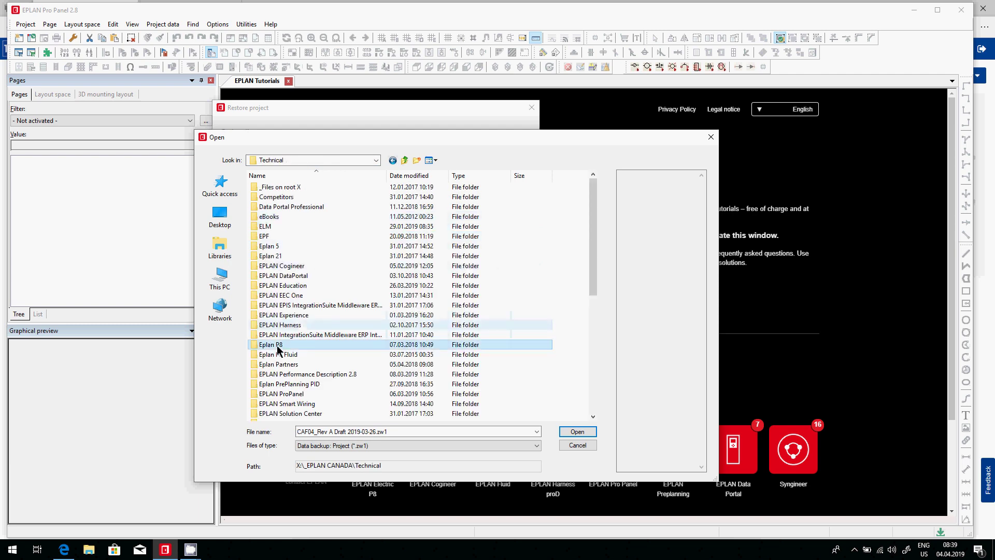
double_click(259, 347)
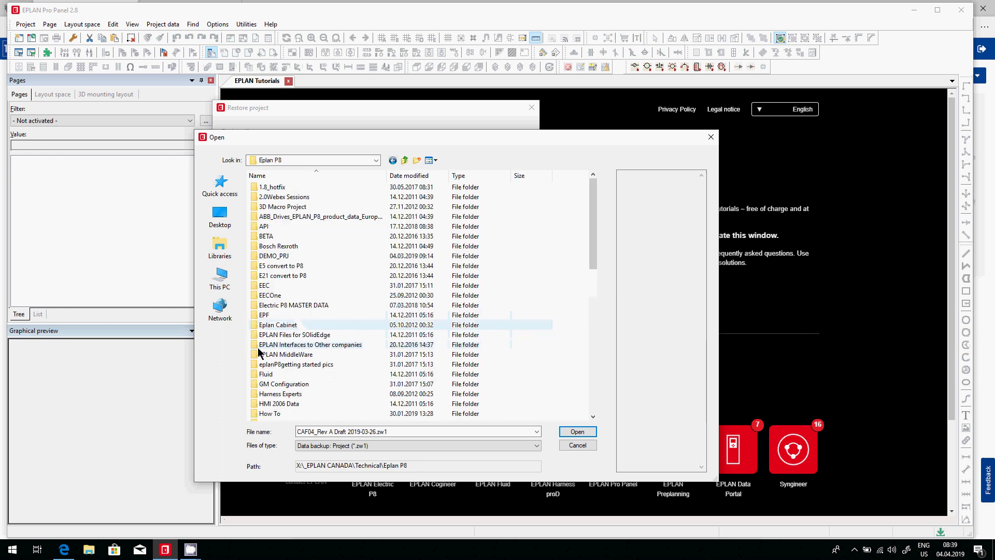
double_click(277, 256)
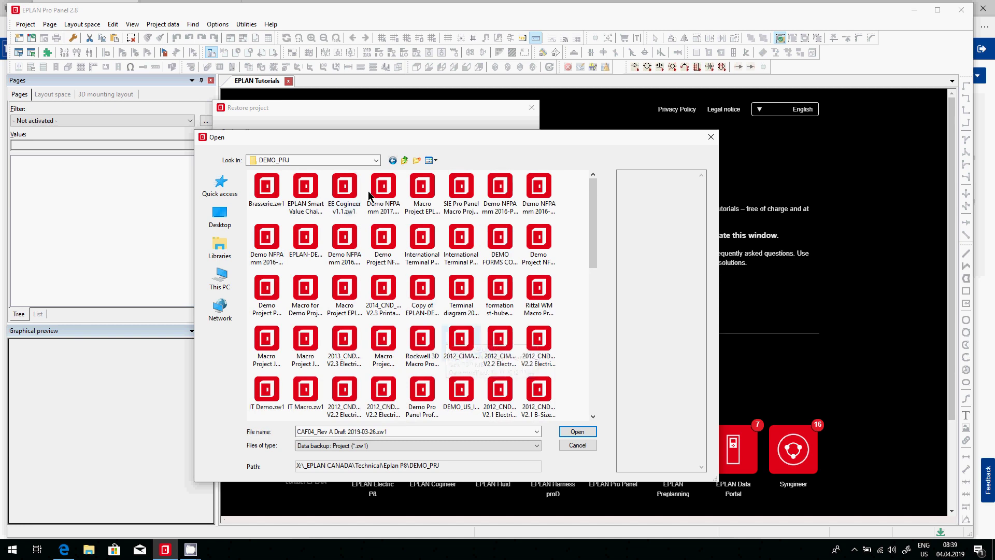
click(577, 432)
Accept DEMO_PRJ as backup directory, enlarge the dialog and widen the Name column.
double_click(409, 306)
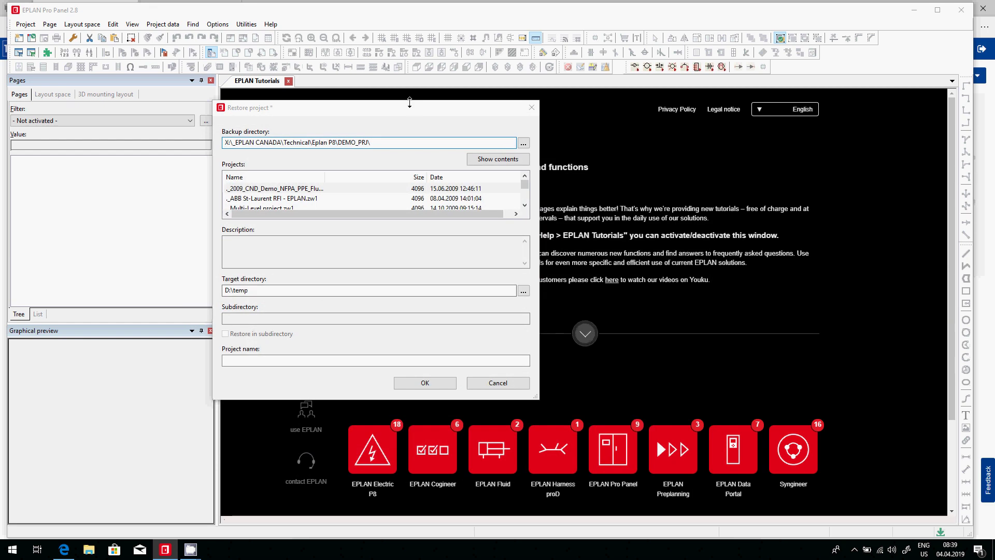
drag(409, 102, 409, 31)
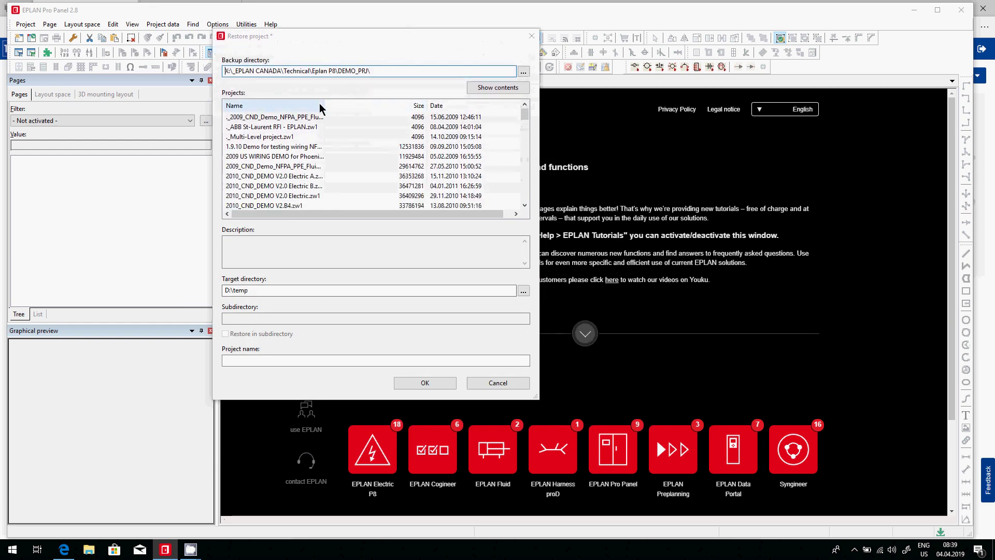
drag(324, 105, 381, 107)
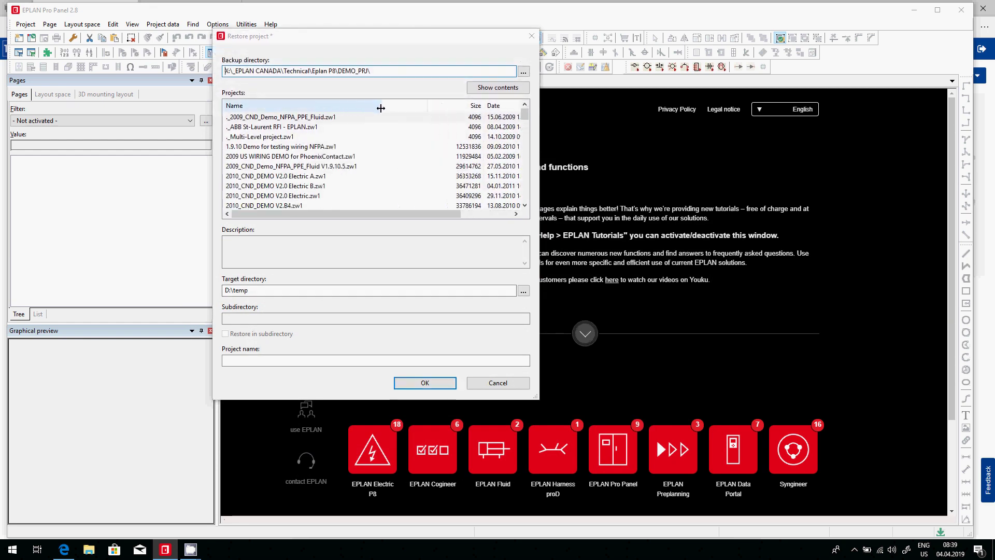
mouse_move(525, 115)
mouse_down()
mouse_move(534, 194)
mouse_move(531, 100)
mouse_up()
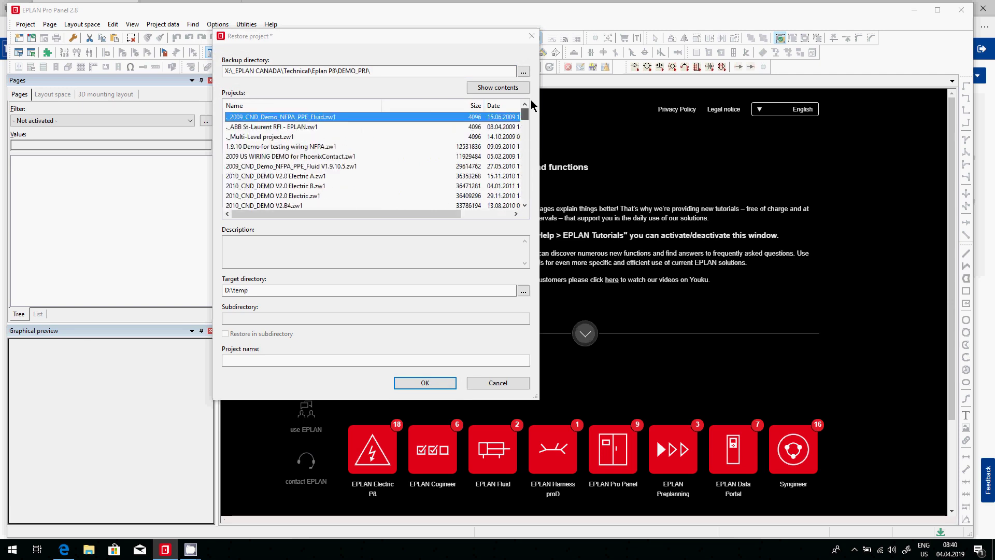
Sort the backups by date and select EPLAN Smart Value Chain.zw1.
click(501, 105)
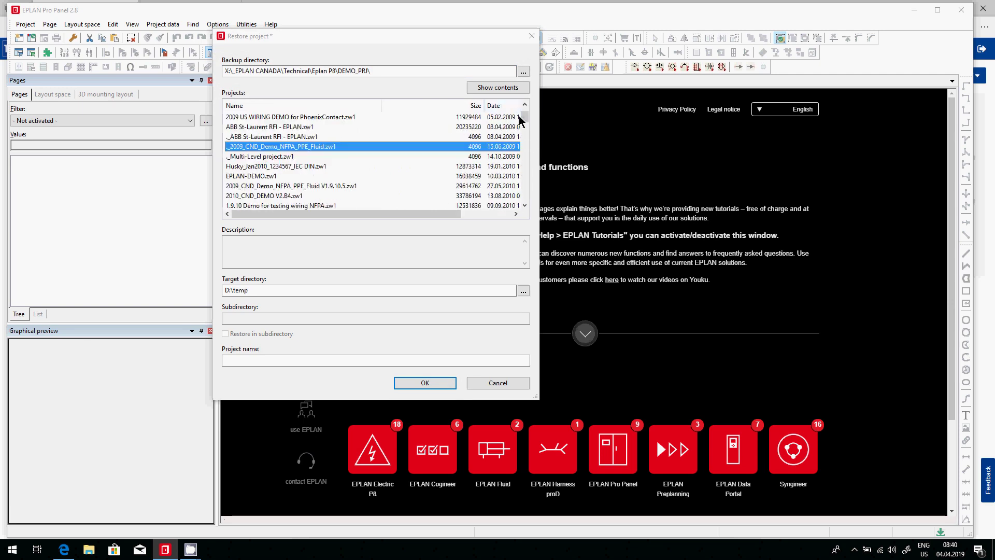
click(503, 106)
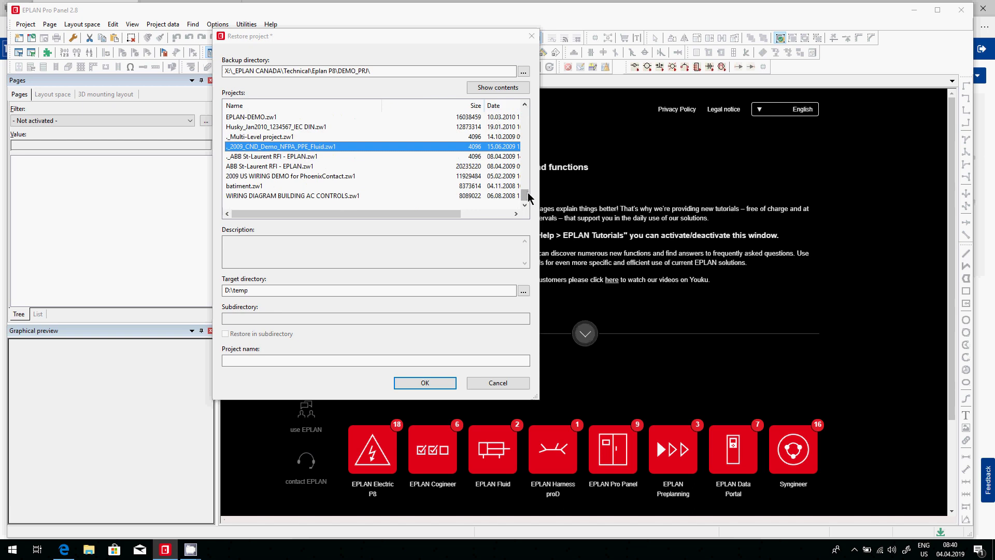
drag(530, 198, 525, 115)
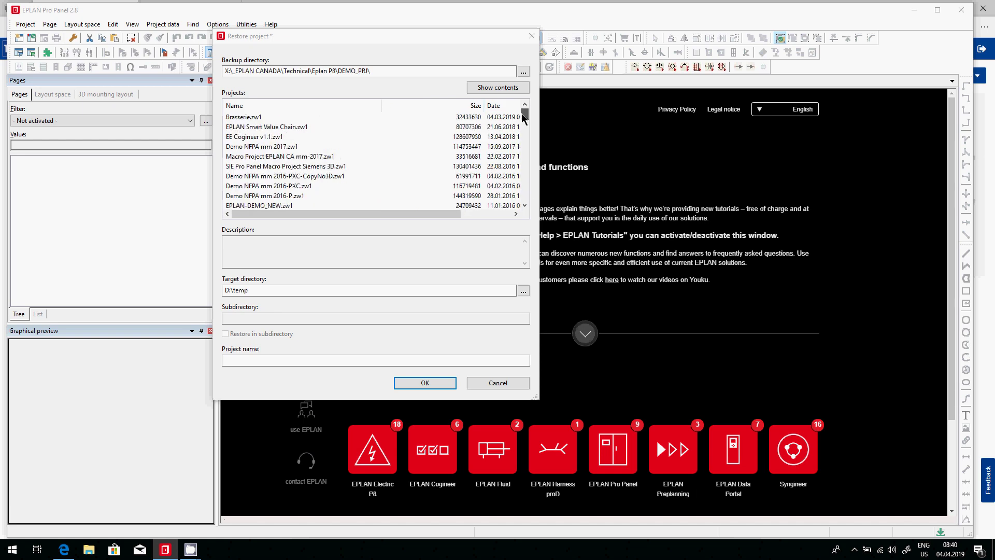
click(274, 128)
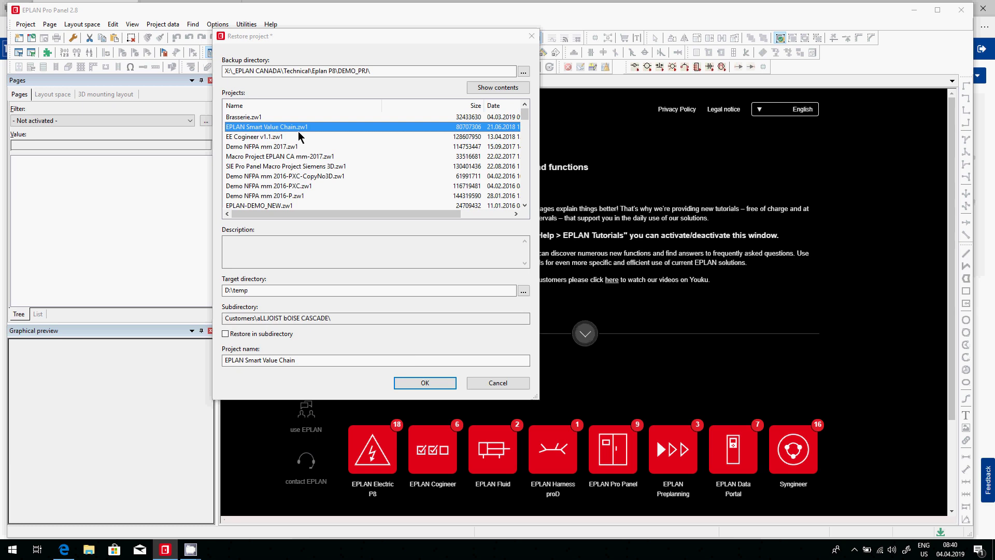
Set the target directory to D:\temp\video_tutorial and edit the project name to 'EPLAN Smart Value Chain v1'.
click(293, 288)
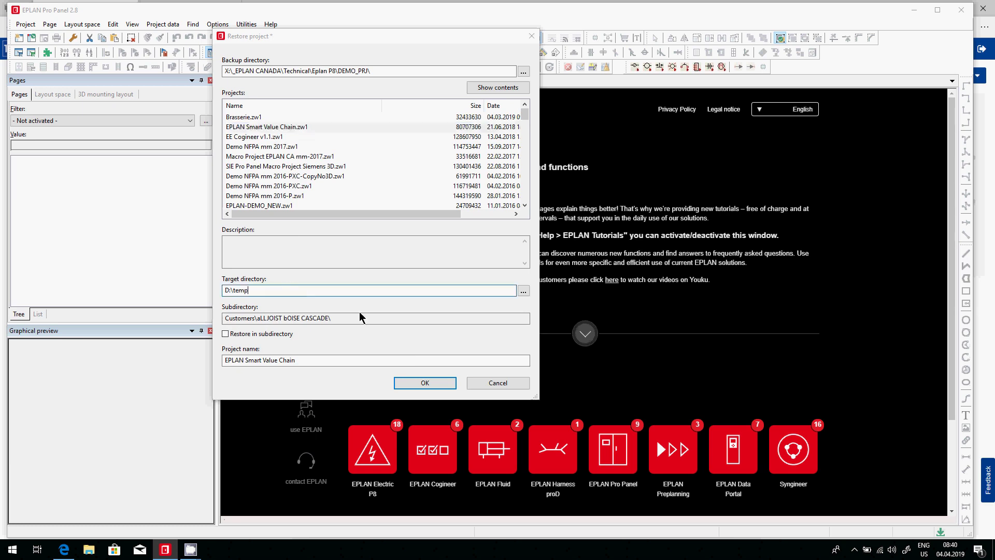
click(524, 292)
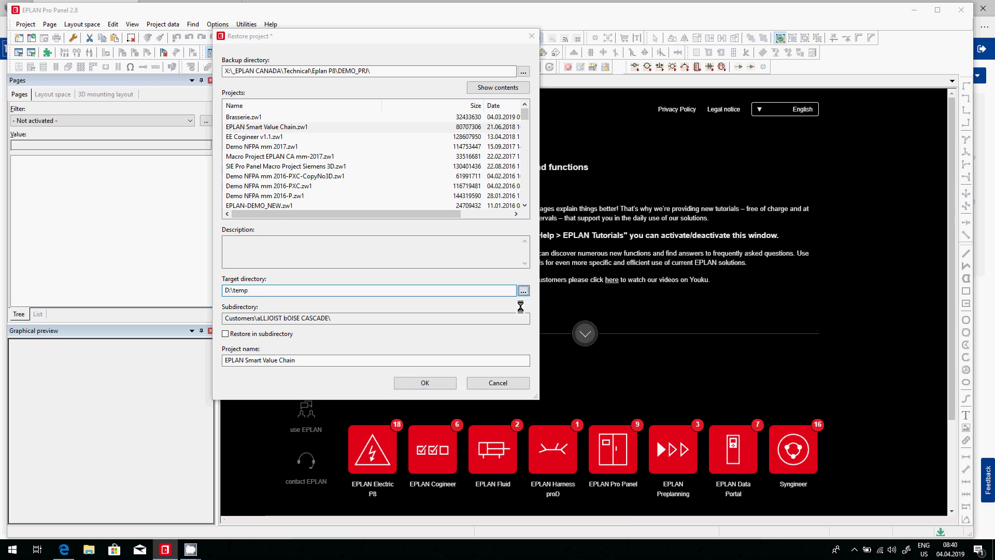
drag(443, 234, 446, 249)
double_click(353, 212)
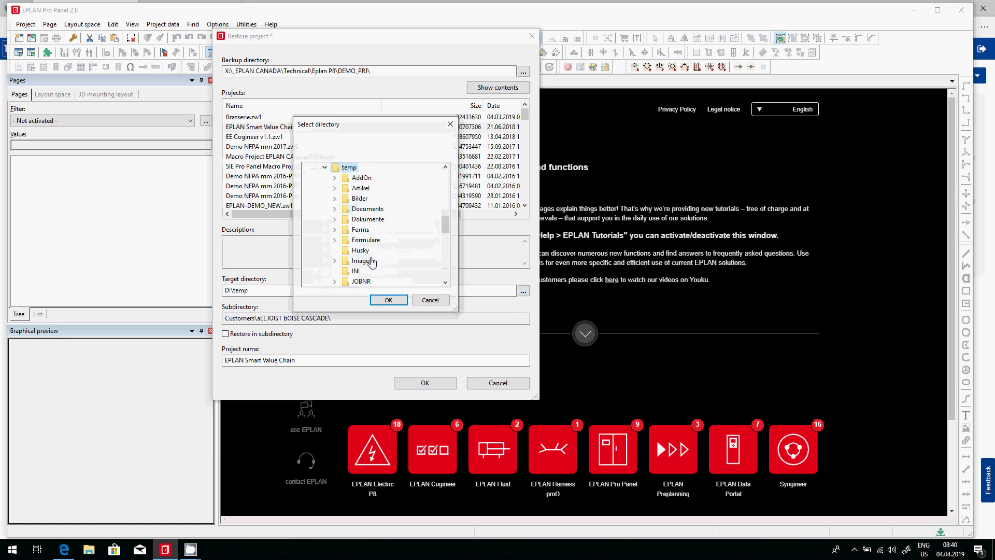
click(388, 300)
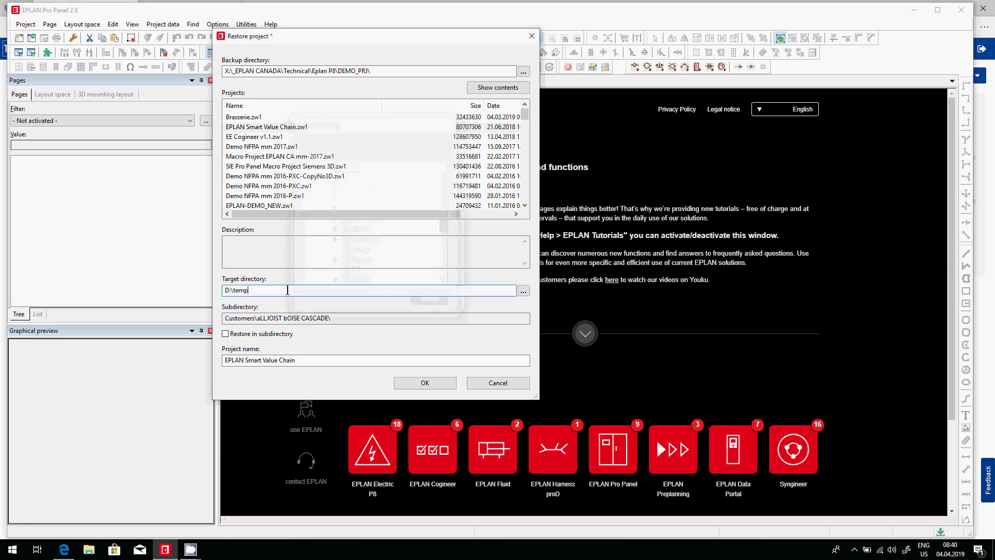
text(\)
text(v)
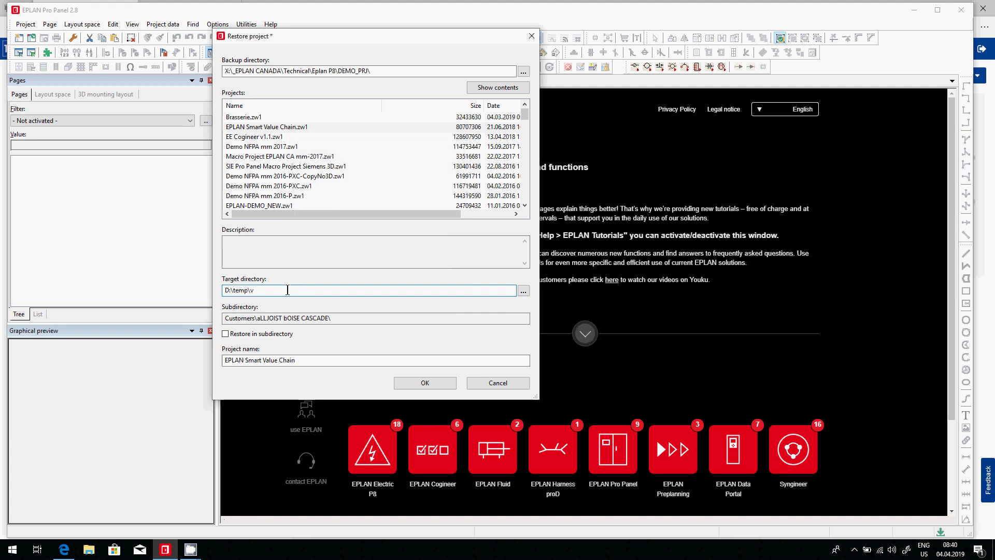
text(ideo_tutorial)
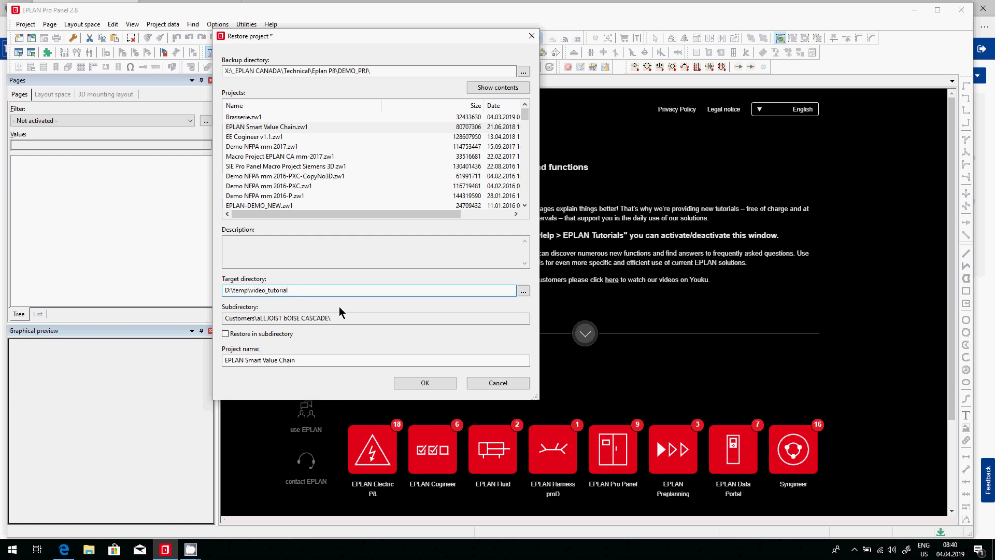
click(307, 362)
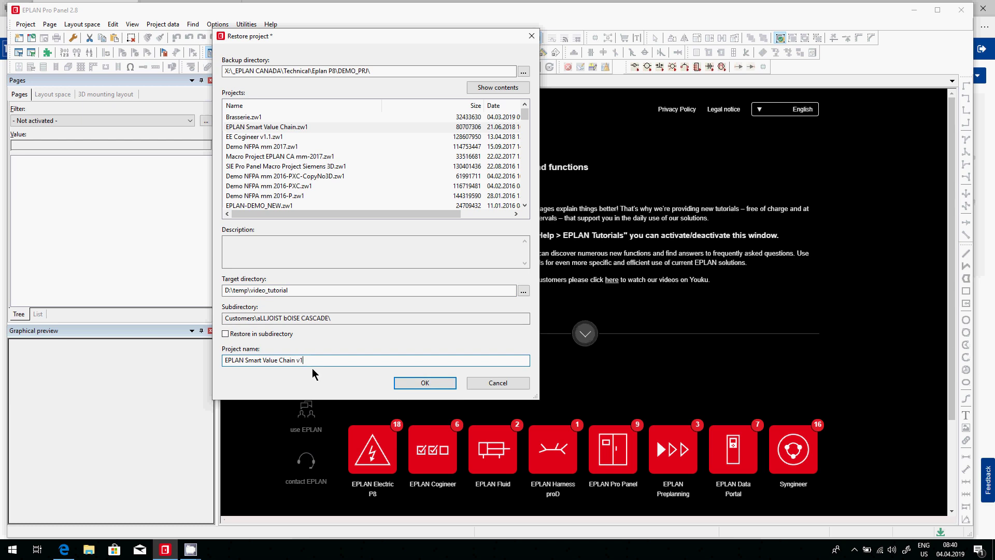
Confirm the Restore project dialog, which leads to the version 2.7.3 conversion question.
click(416, 381)
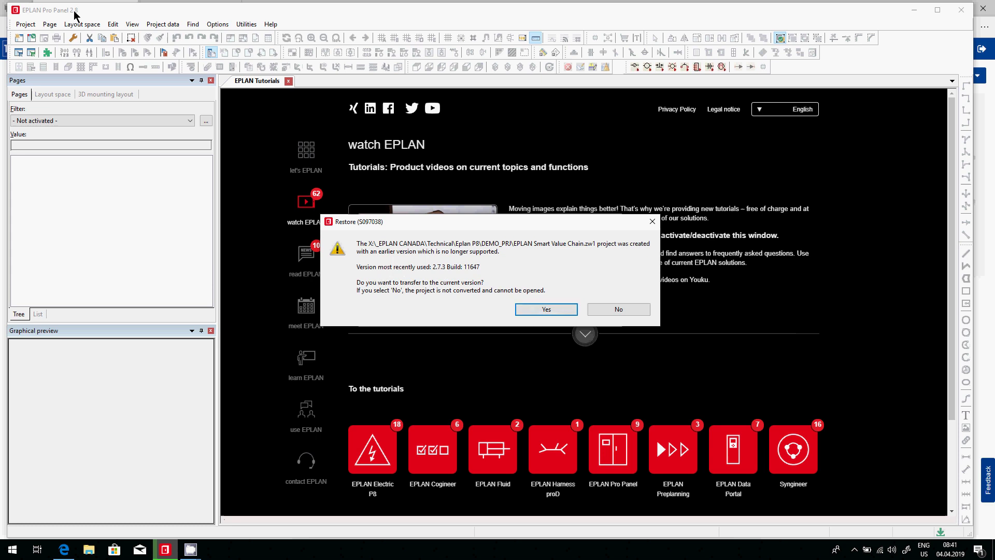
Convert the project from version 2.7.3 to the current version and decline updating its master data.
click(552, 309)
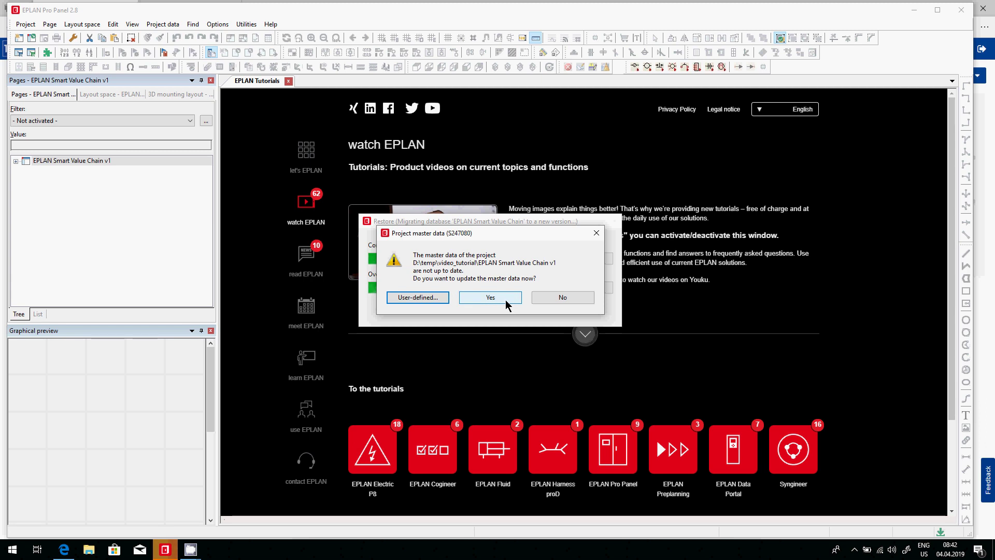
click(551, 300)
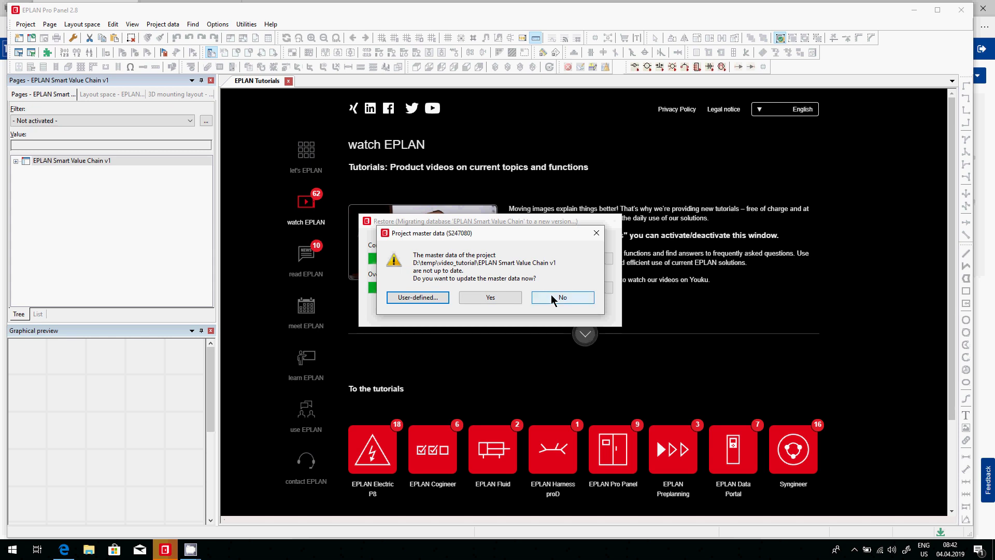
click(552, 299)
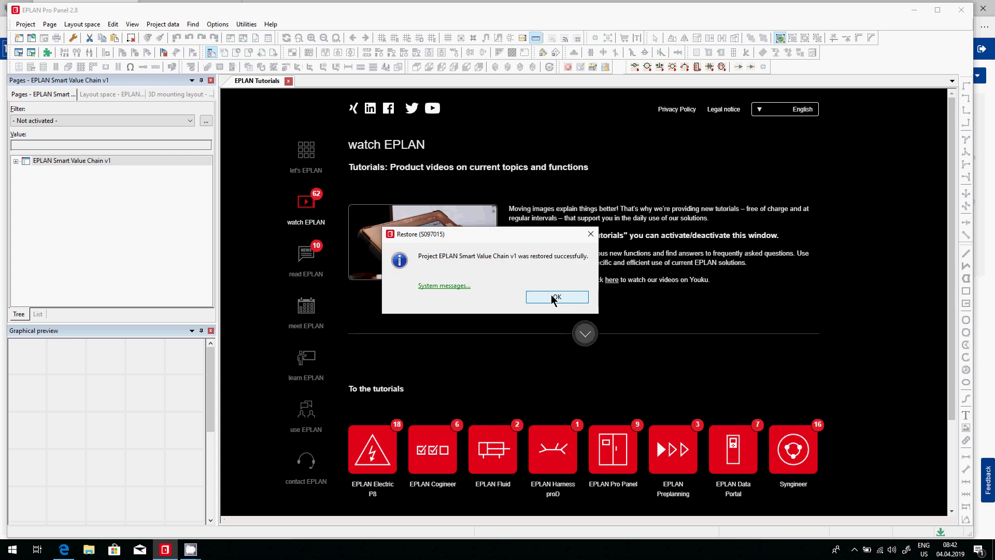
Dismiss the success message, expand the project, GB1 (Power Supply) and A1 (Enclosure 1), and select the first page preview.
click(554, 299)
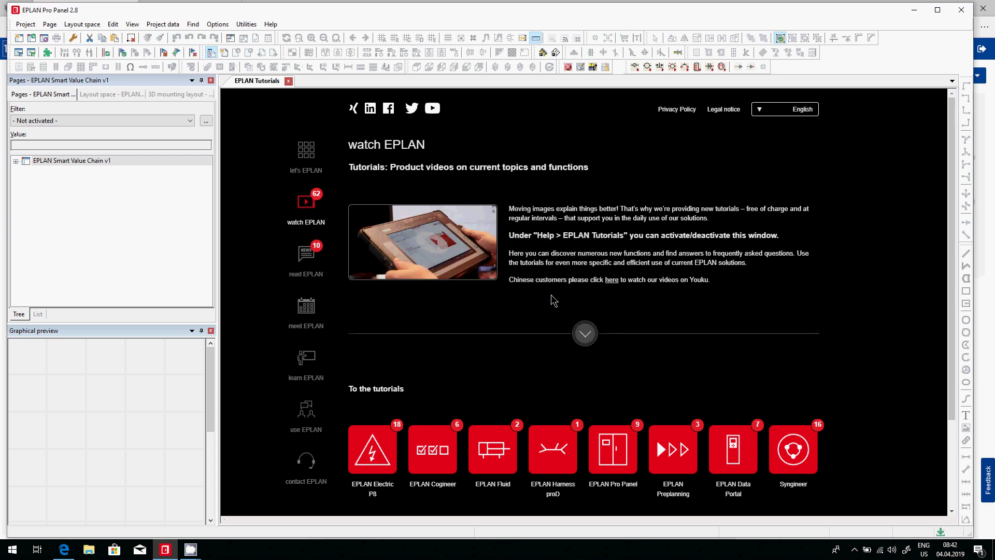
double_click(94, 162)
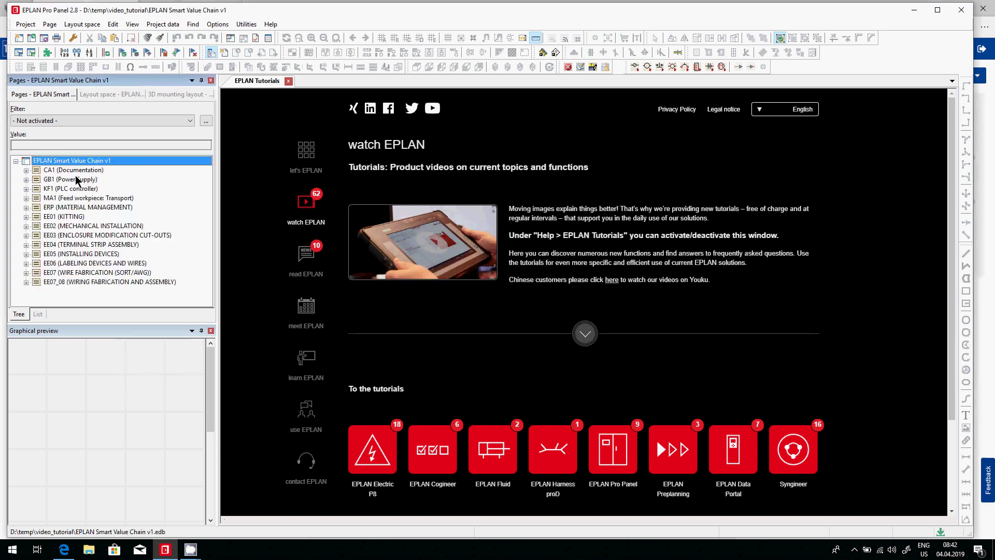
double_click(76, 180)
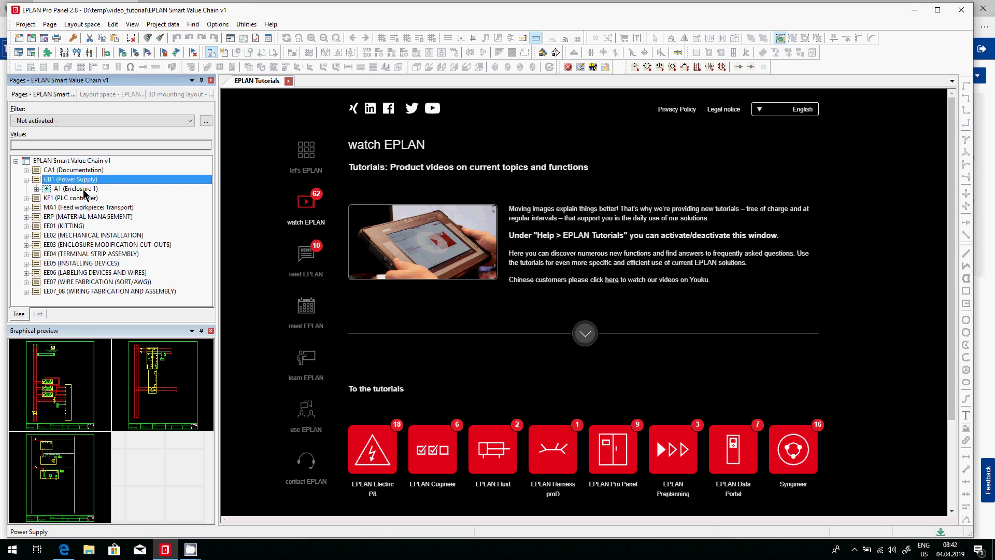
double_click(83, 190)
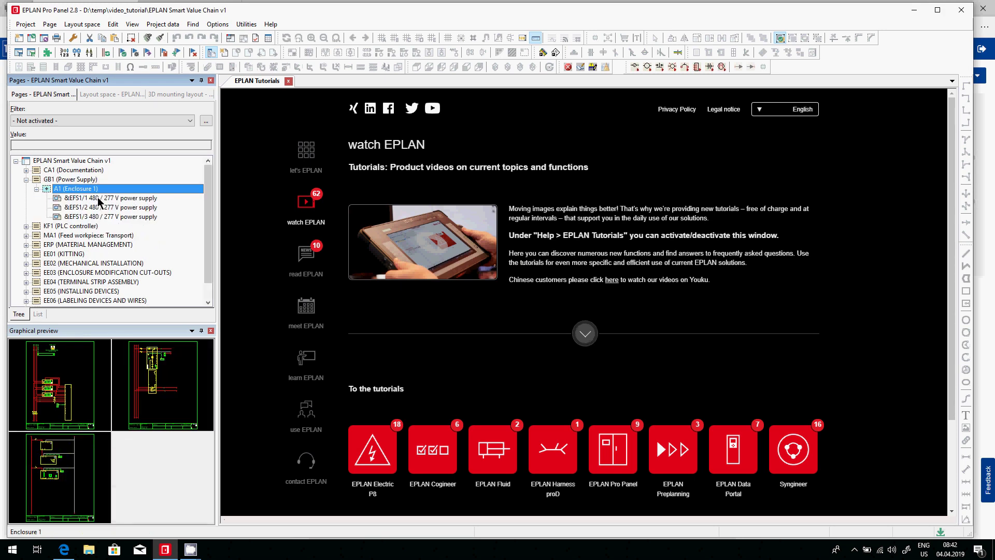
click(52, 398)
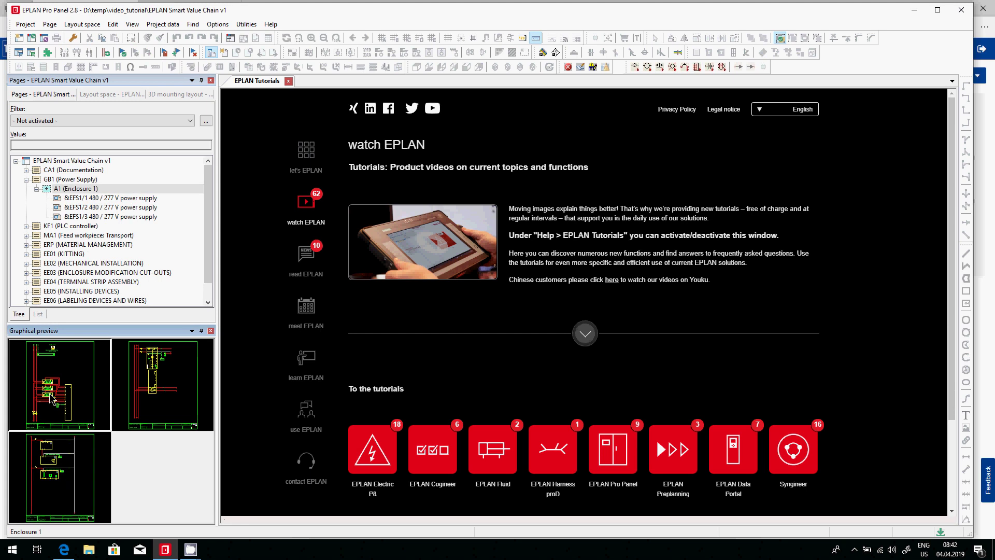
Open power supply page =GB1+A1&EFS1/1 and zoom around the schematic.
double_click(52, 398)
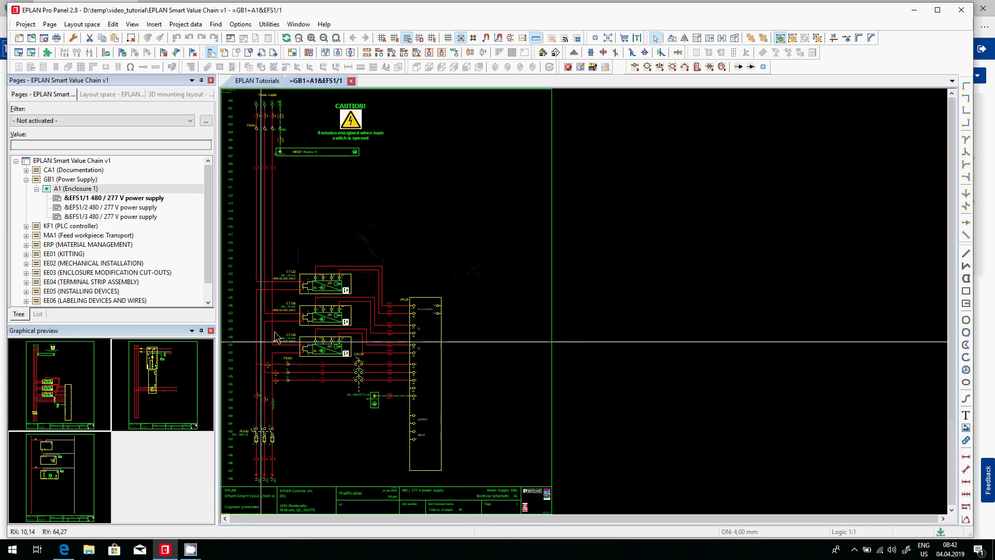
scroll(276, 337, up, 2)
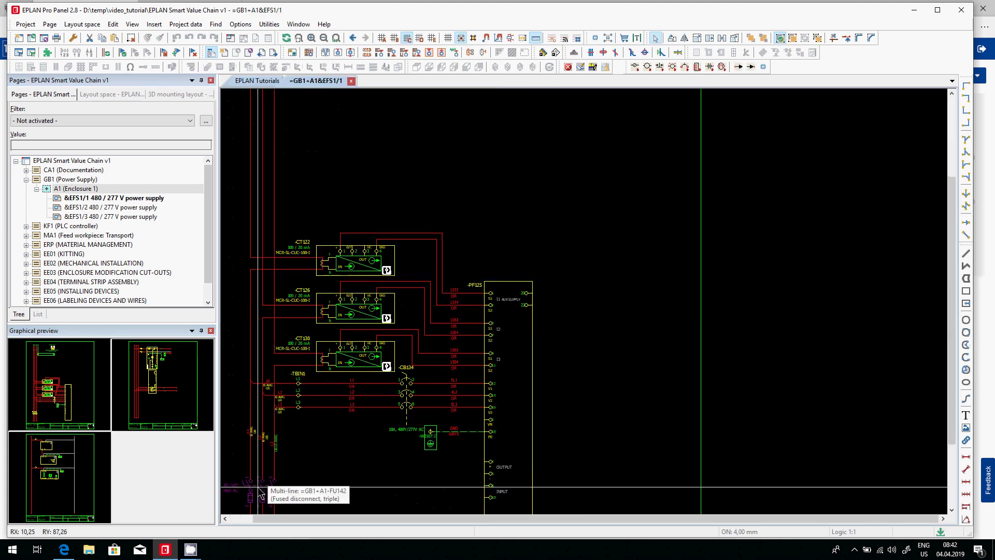
scroll(332, 316, down, 1)
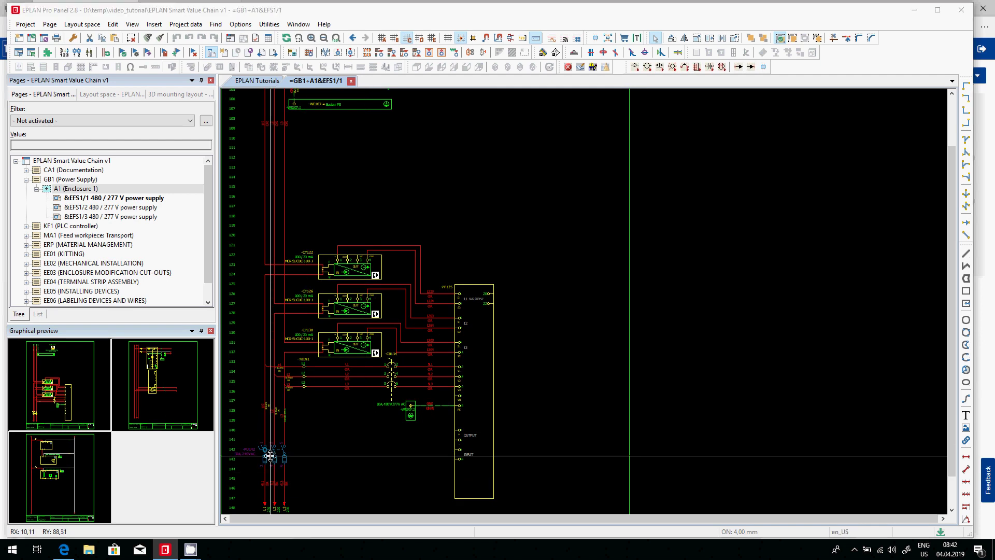
Review fuse -FU142's Safety fuse settings and part A-B.140F-D3C-C30, then cancel without changes.
double_click(270, 456)
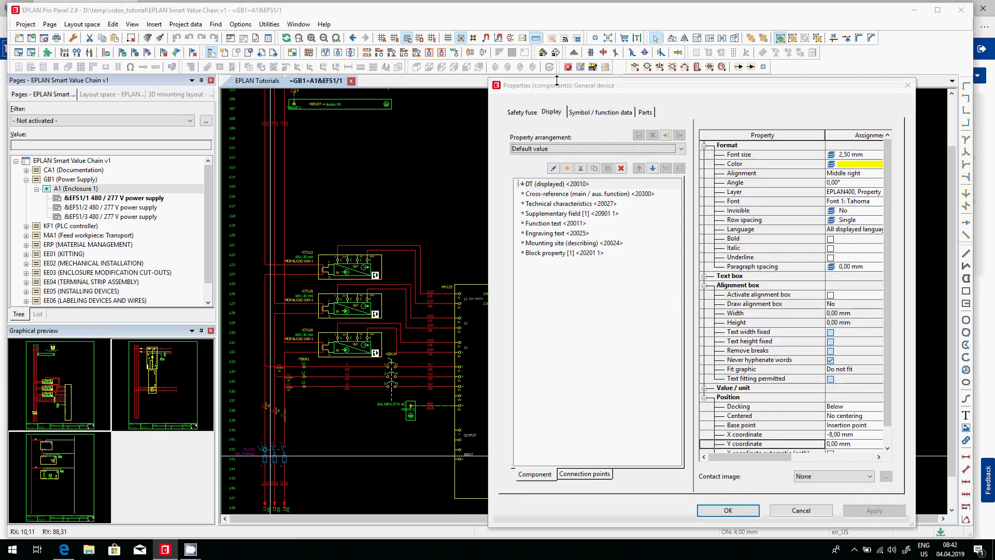
click(522, 112)
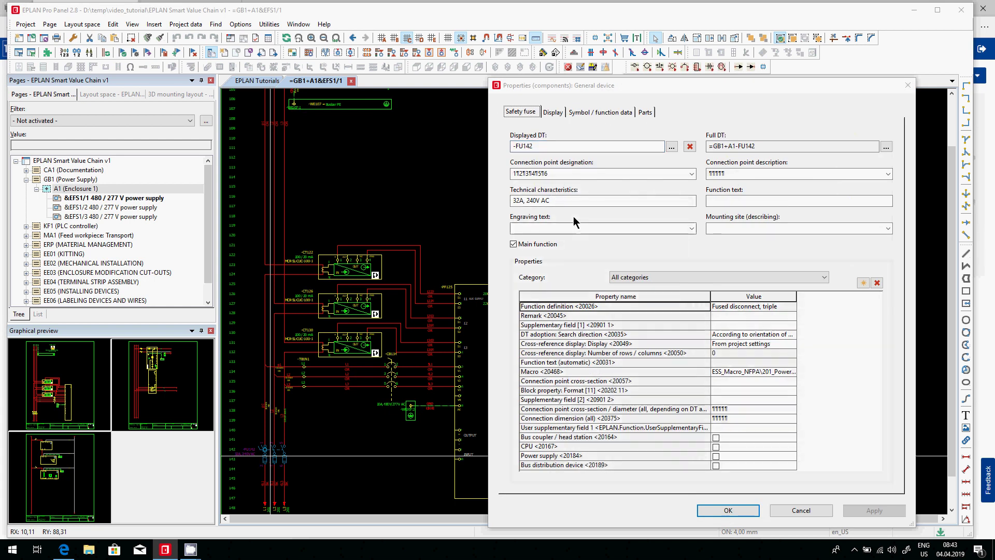
key(Tab)
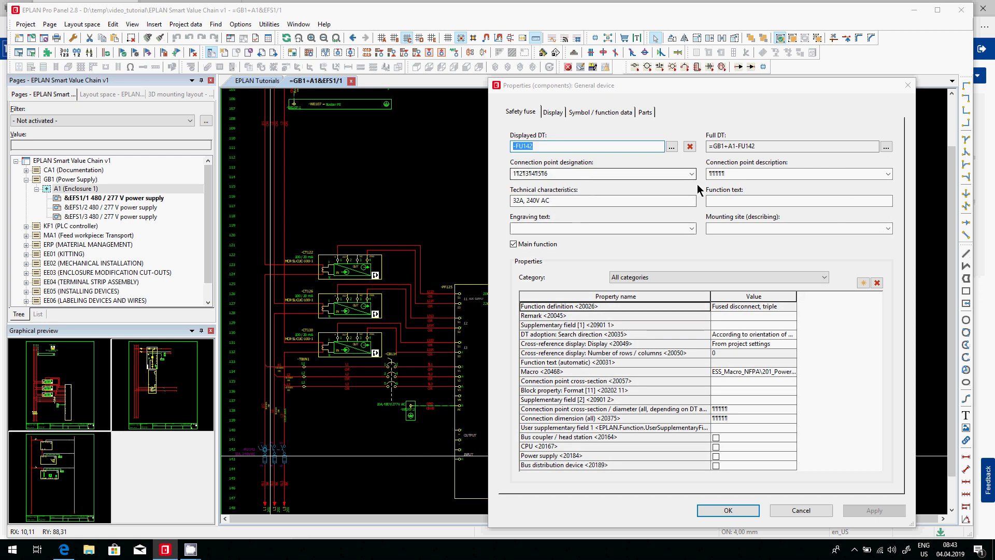
key(Tab)
key(Tab)
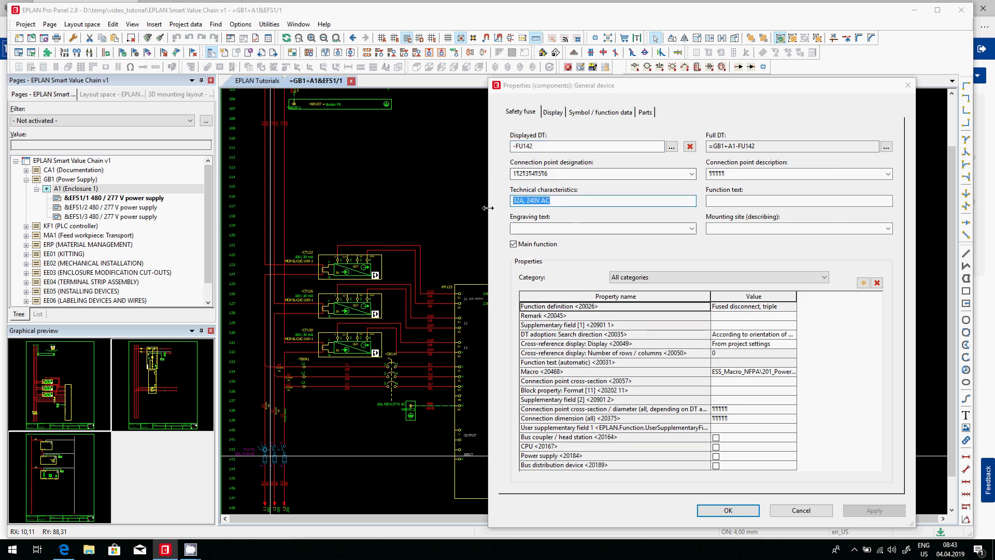
click(646, 112)
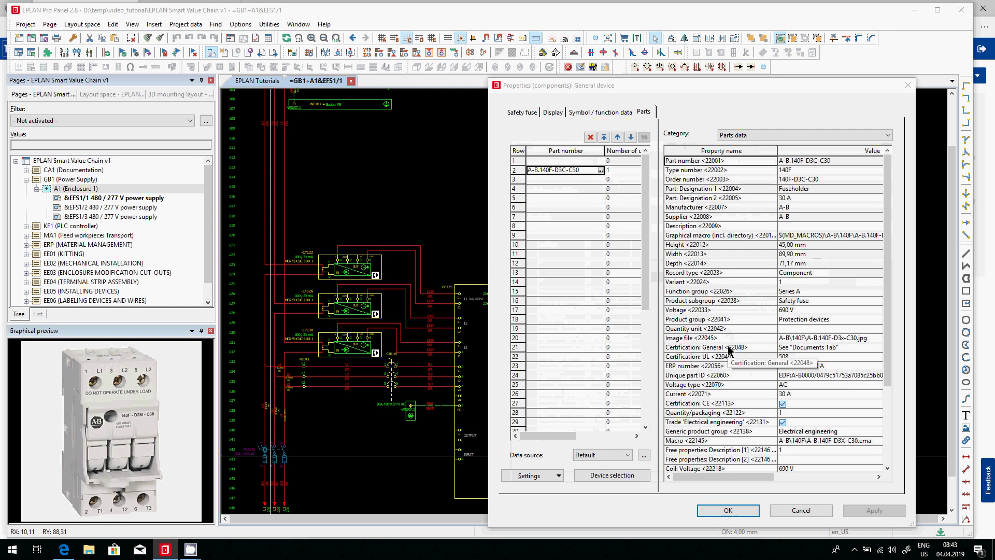
click(822, 515)
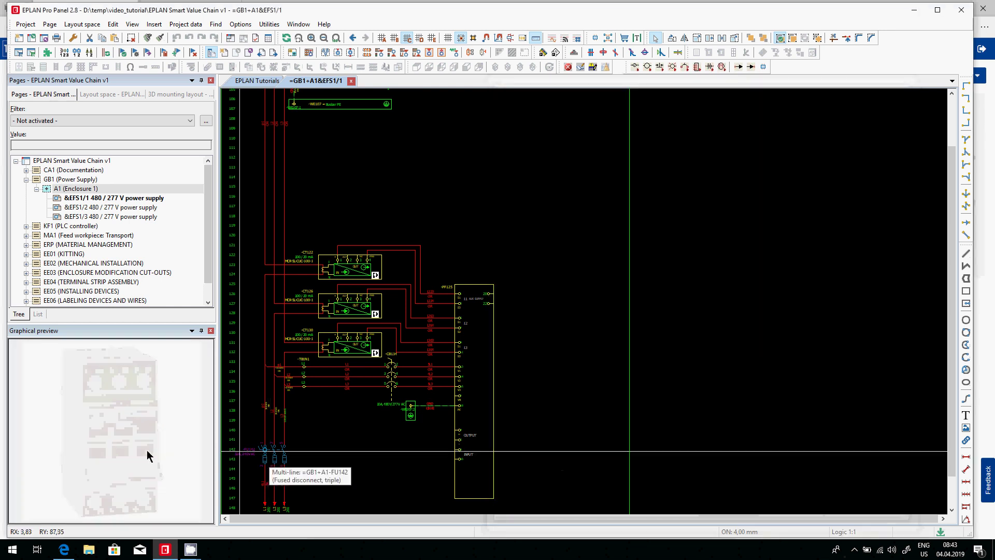
Inspect the PF125 measuring instrument's properties, cancel, and scroll the Pages tree to EE01 (KITTING).
double_click(497, 392)
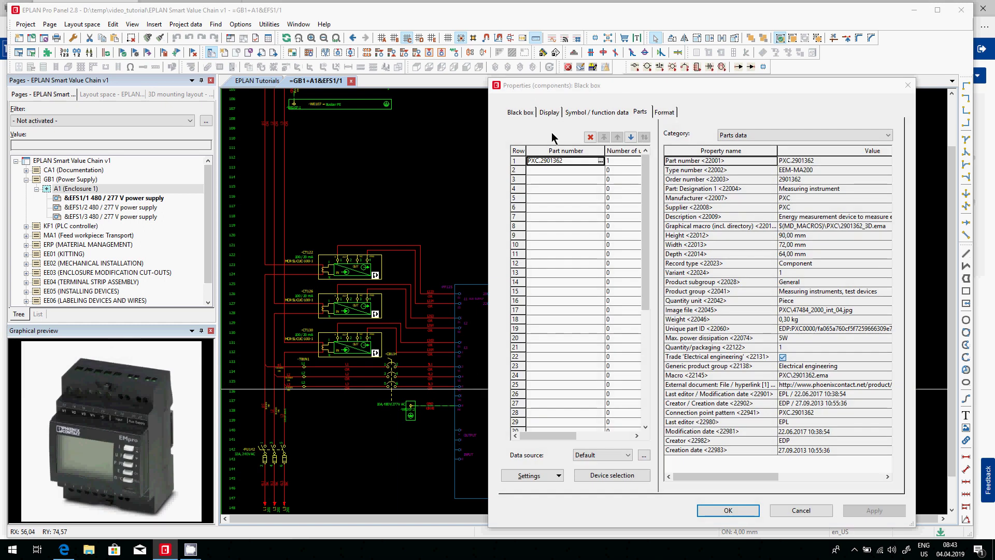
click(520, 113)
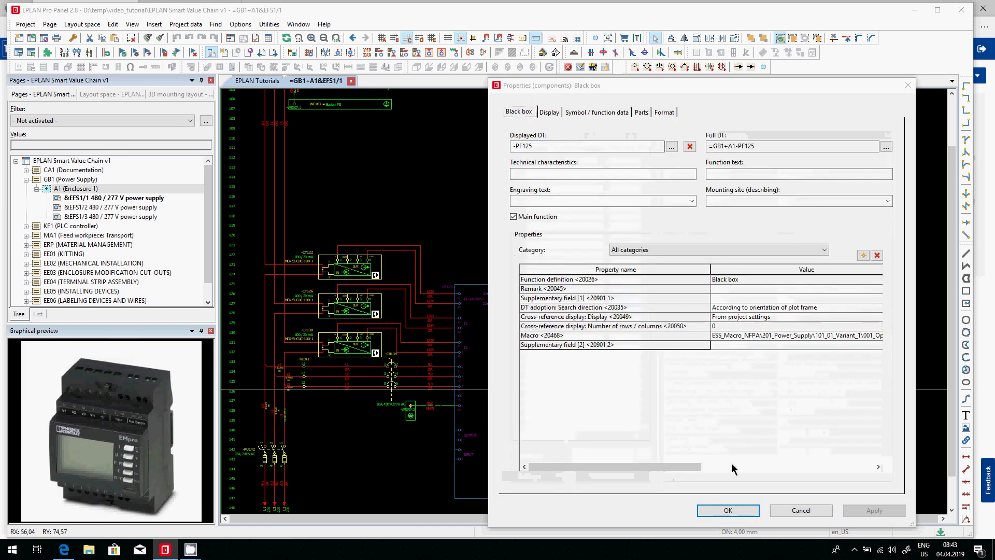
click(800, 510)
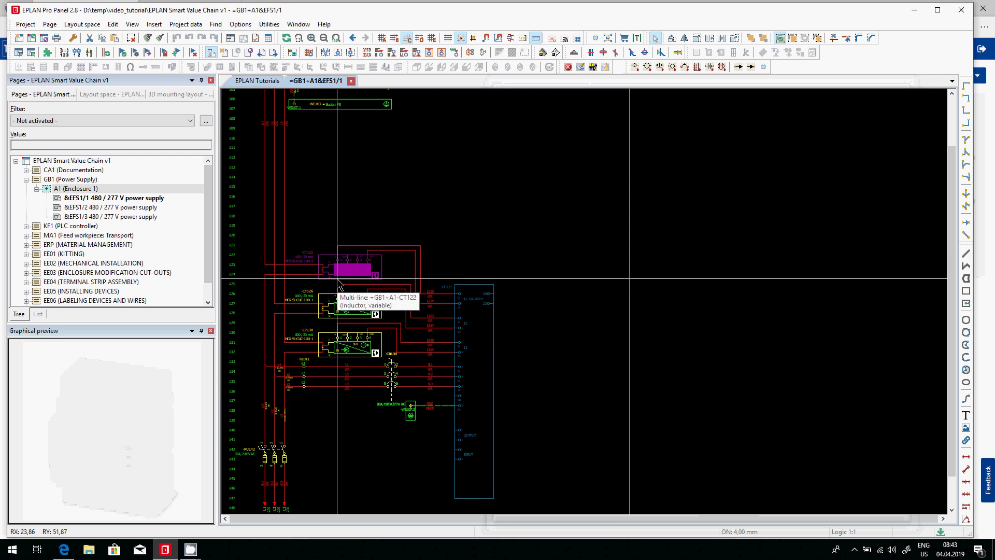
scroll(213, 228, down, 1)
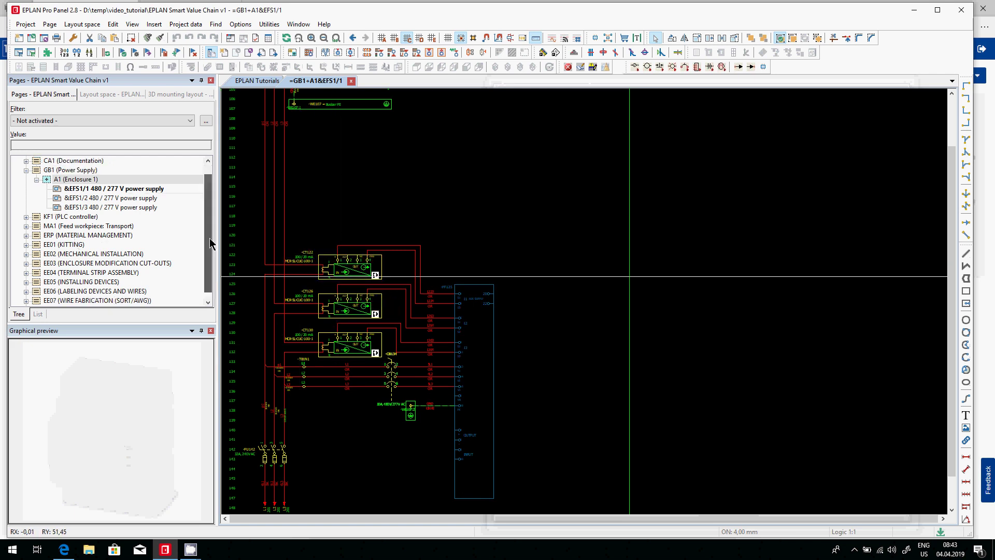
Expand the KITTING section and open its first parts list page for review.
double_click(73, 235)
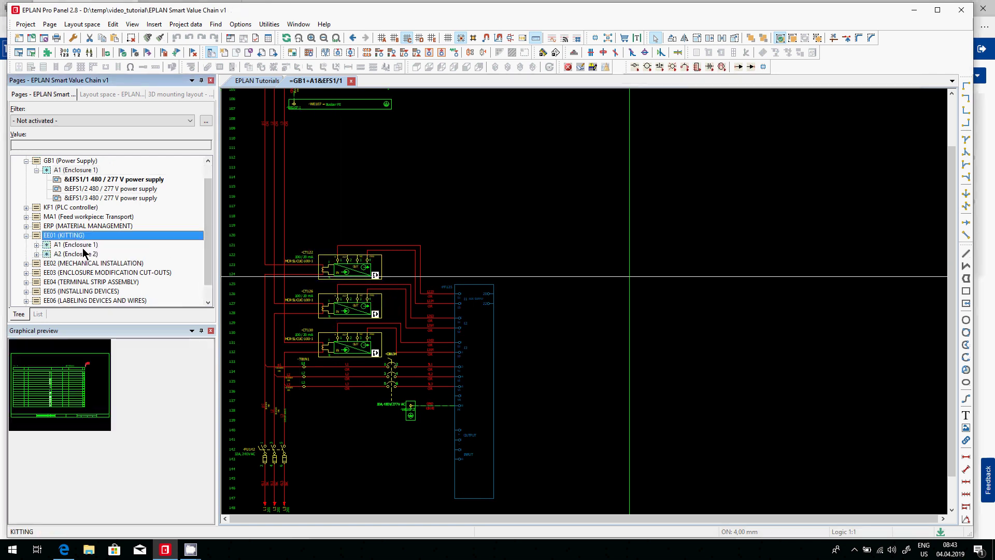
double_click(66, 381)
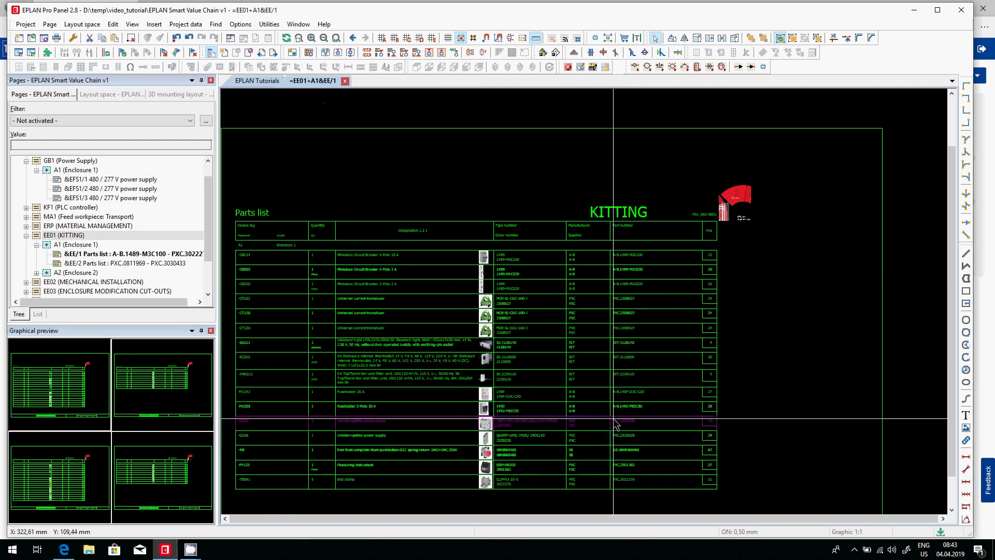
mouse_move(616, 423)
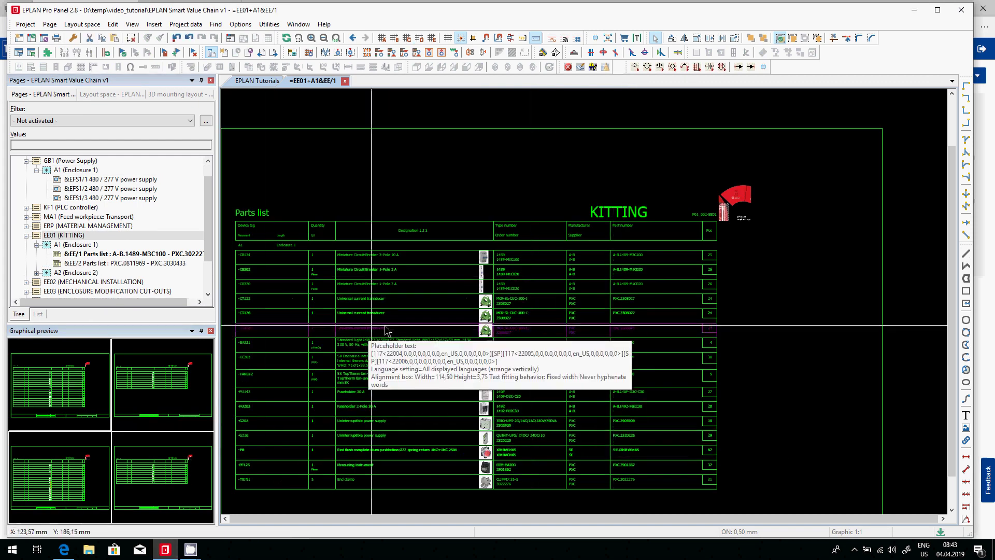
Expand CA1 Documentation and EAA, and open the &INFO/2 Table of contents page.
scroll(209, 207, up, 1)
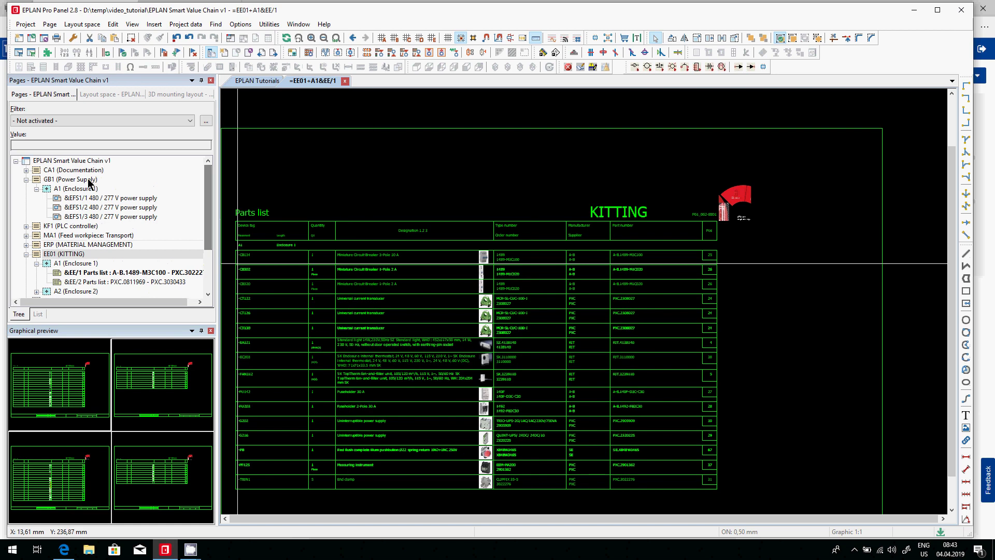
scroll(89, 182, up, 1)
double_click(82, 171)
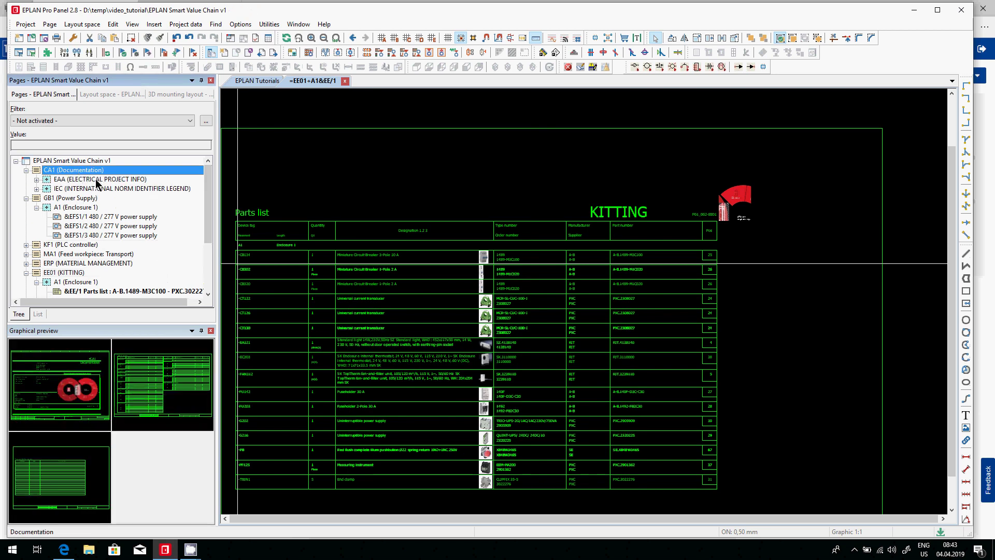
double_click(98, 179)
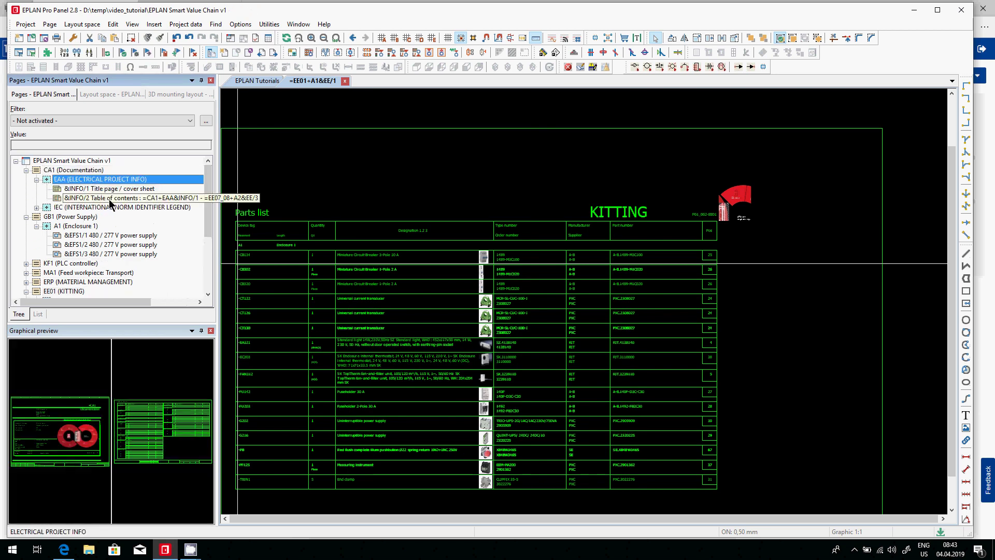
double_click(110, 200)
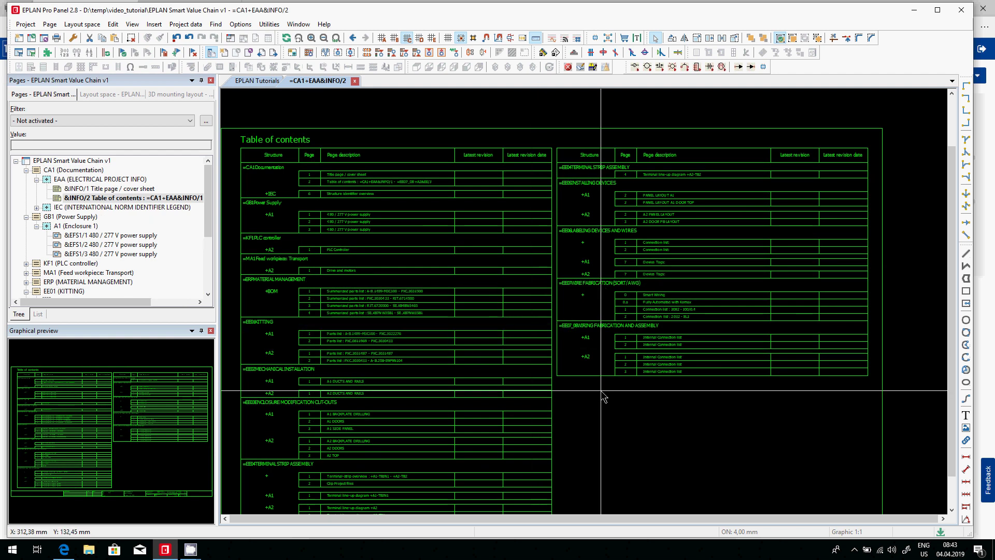
Apply the Default page filter and step through the 480 / 277 V power supply pages.
click(56, 121)
click(57, 138)
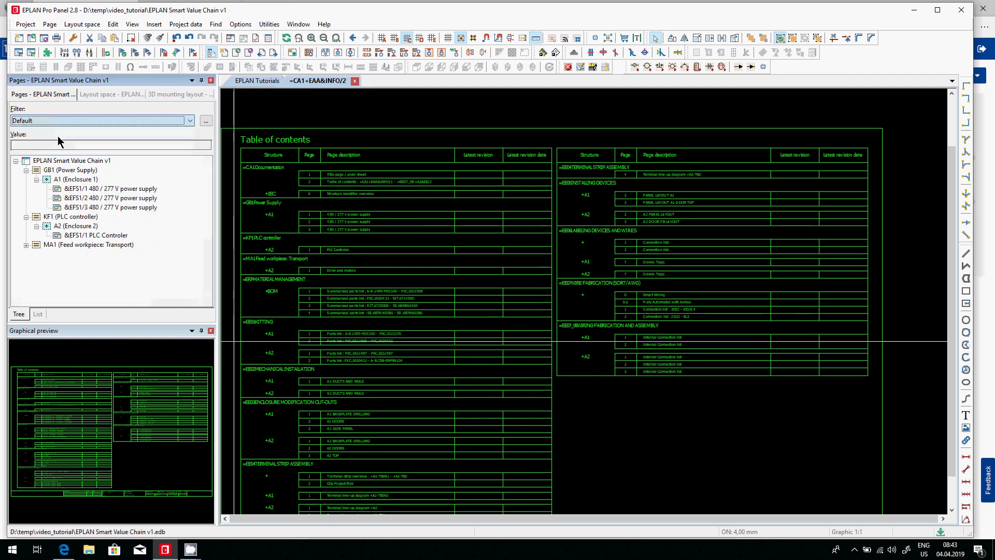
click(103, 190)
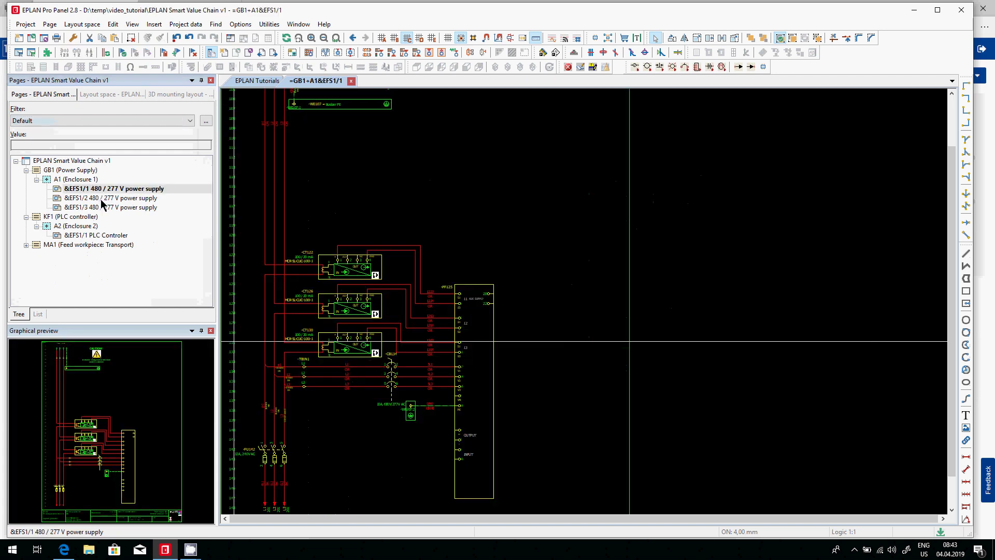
key(Down)
click(103, 208)
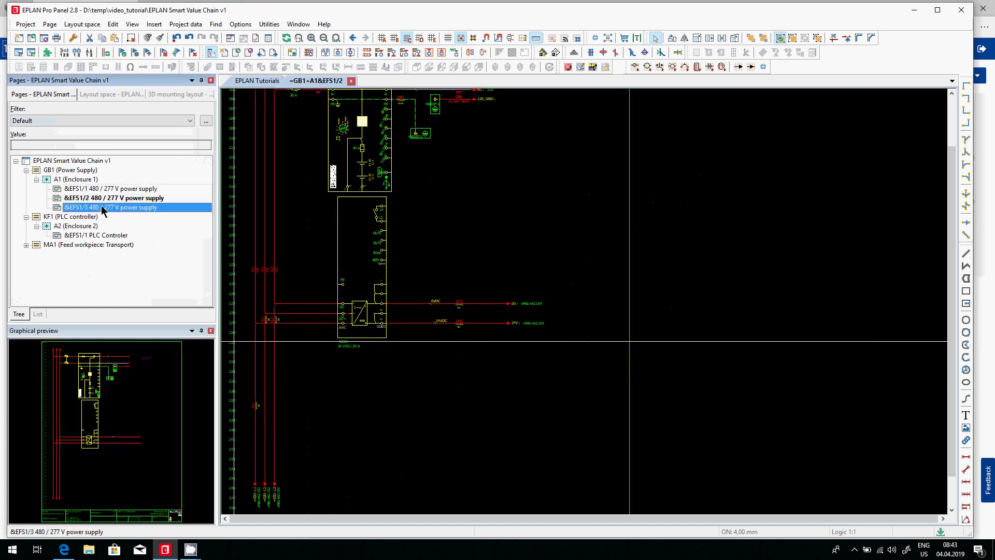
Expand MA1 and enclosure A2, then settle on the &EFS1/1 PLC Controler schematic.
click(95, 236)
click(98, 244)
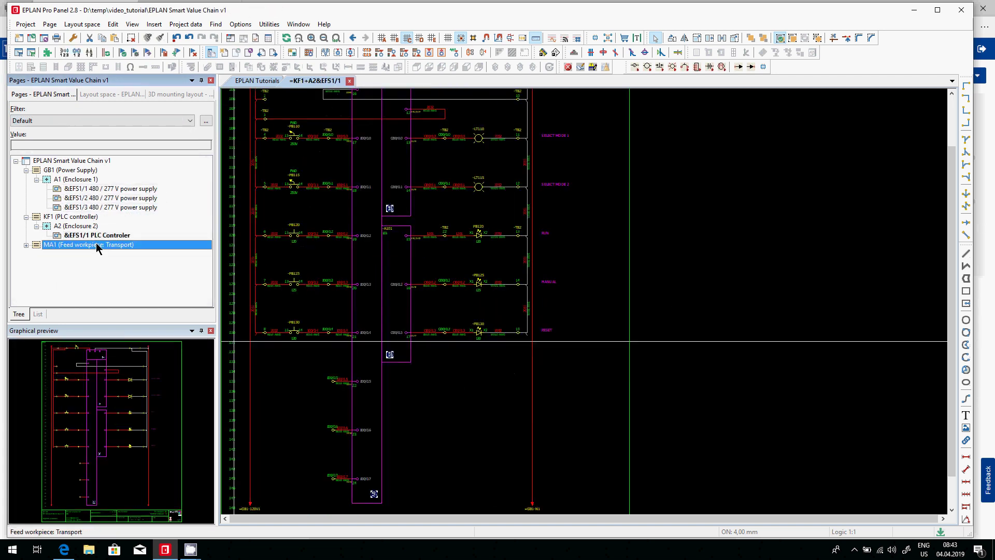
click(26, 245)
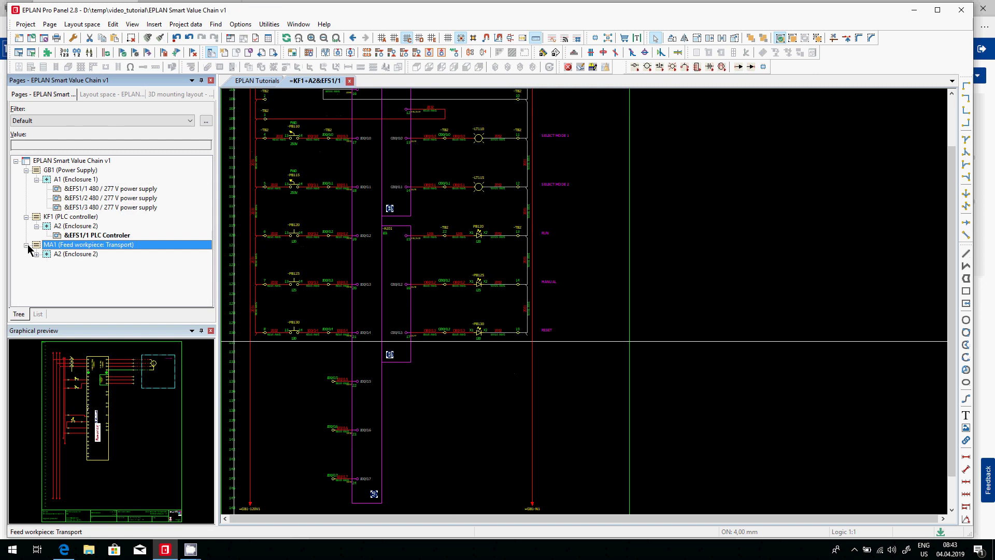
click(37, 255)
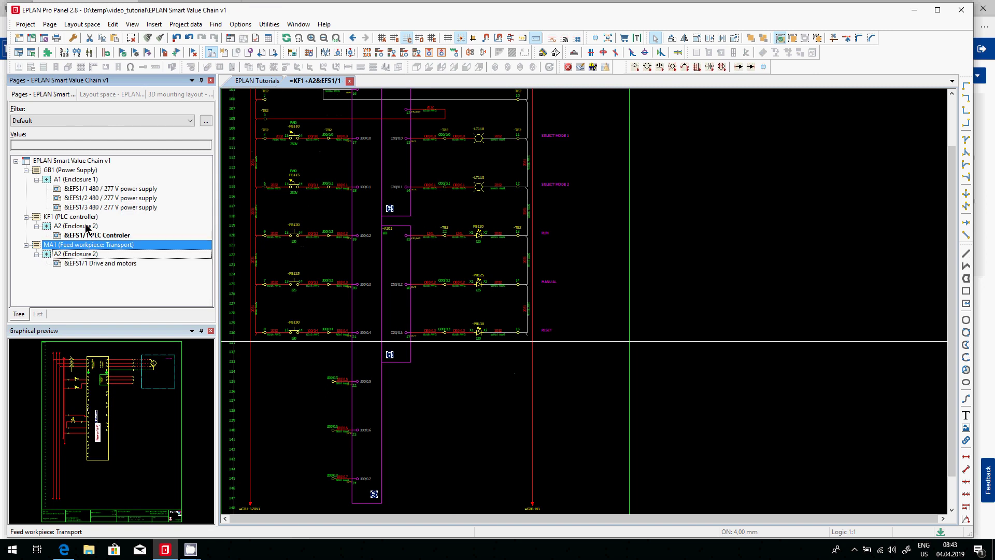
click(84, 190)
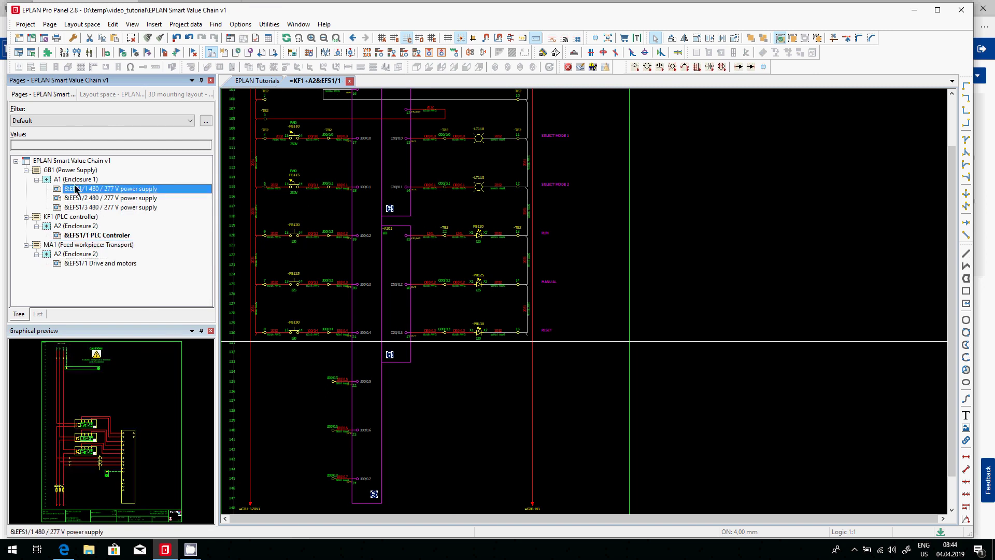
click(87, 235)
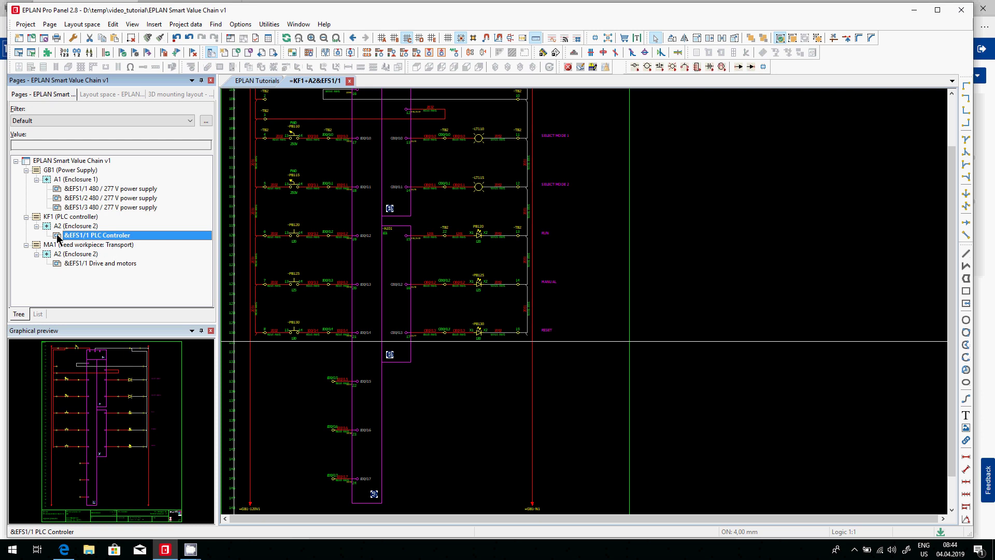
double_click(351, 221)
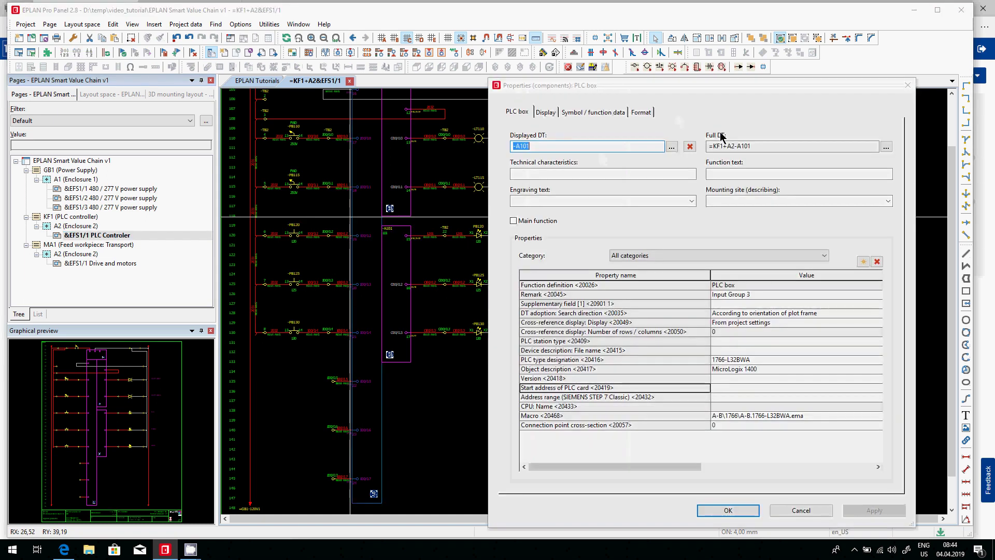
click(886, 147)
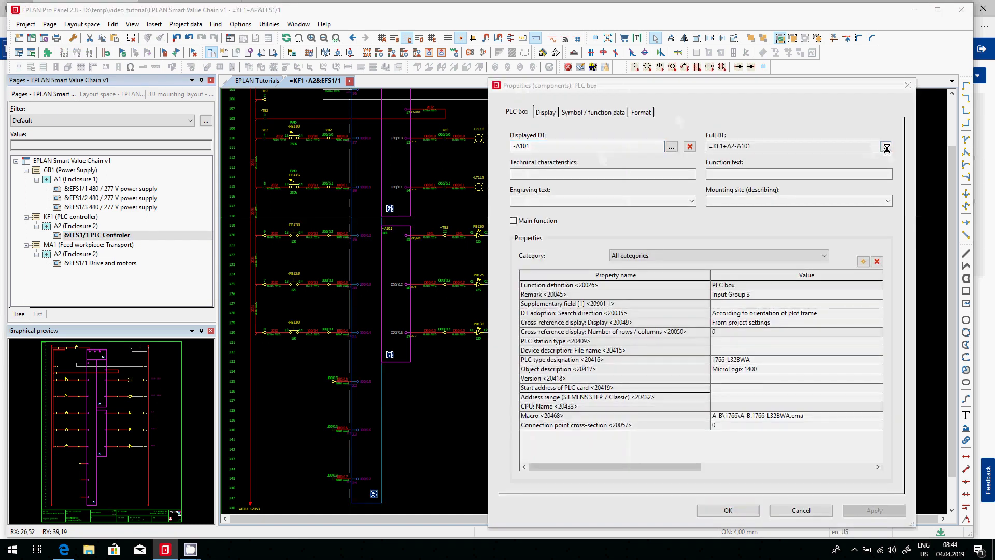
click(602, 245)
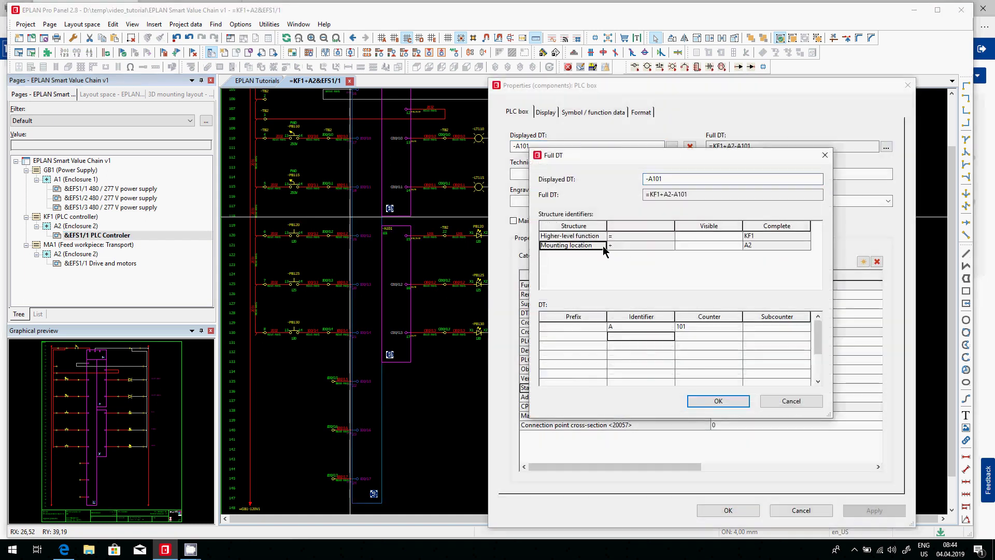
click(790, 400)
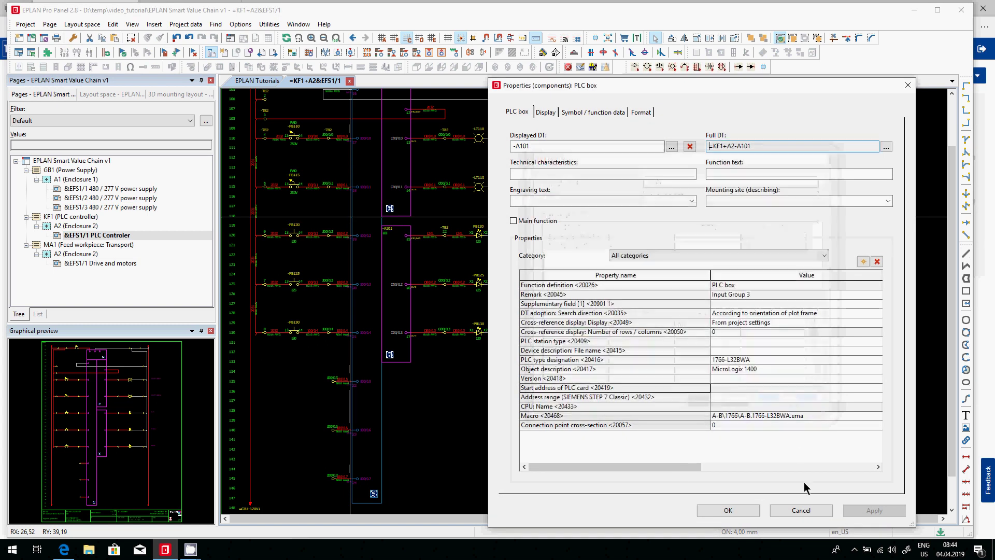
click(733, 512)
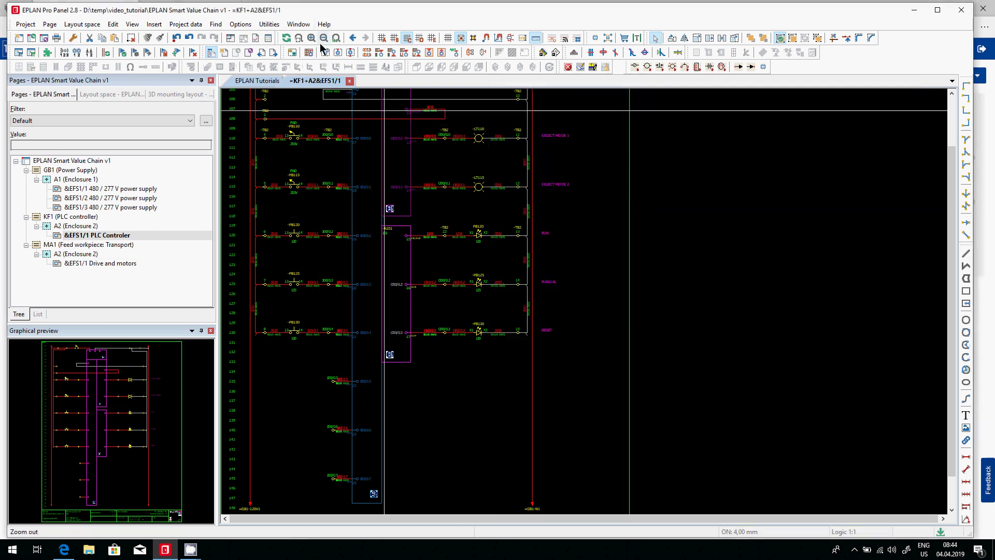
scroll(406, 236, down, 1)
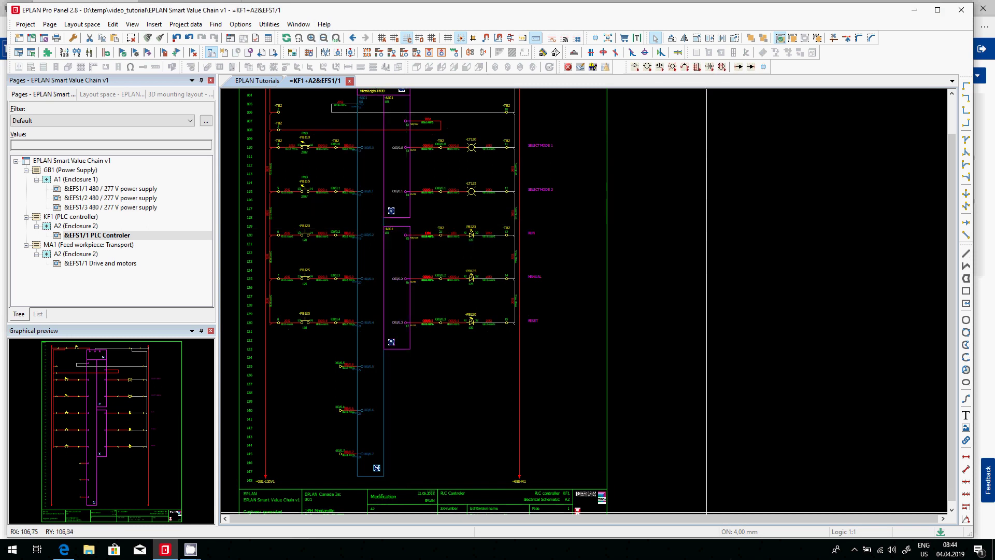
Inspect the PLC Controler page properties and Mounting location A2, then cancel both dialogs unchanged.
double_click(587, 178)
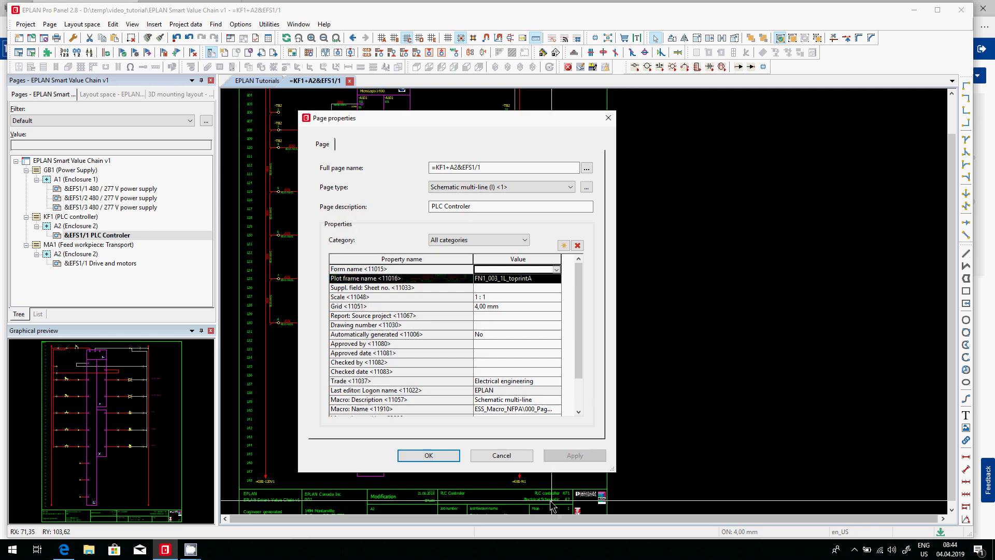
click(586, 169)
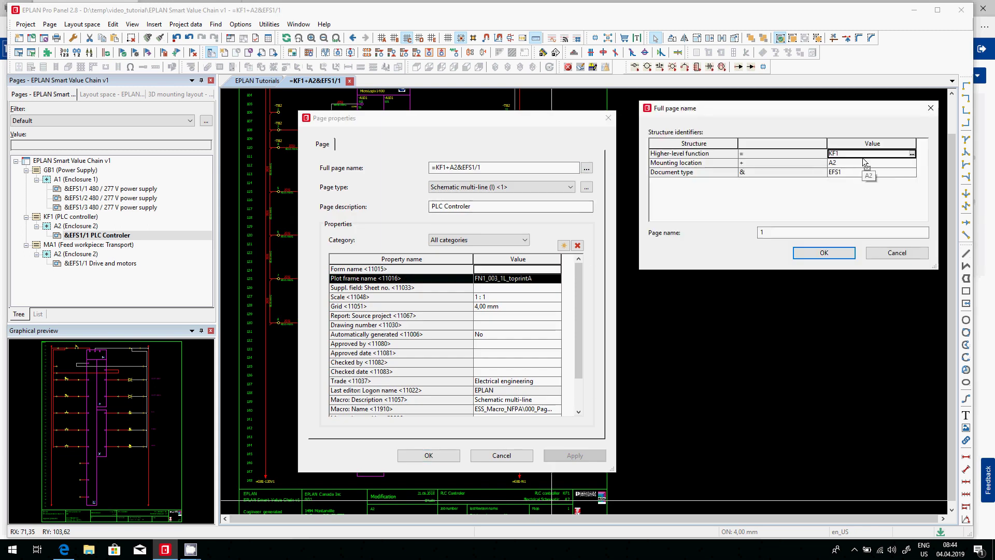
click(732, 167)
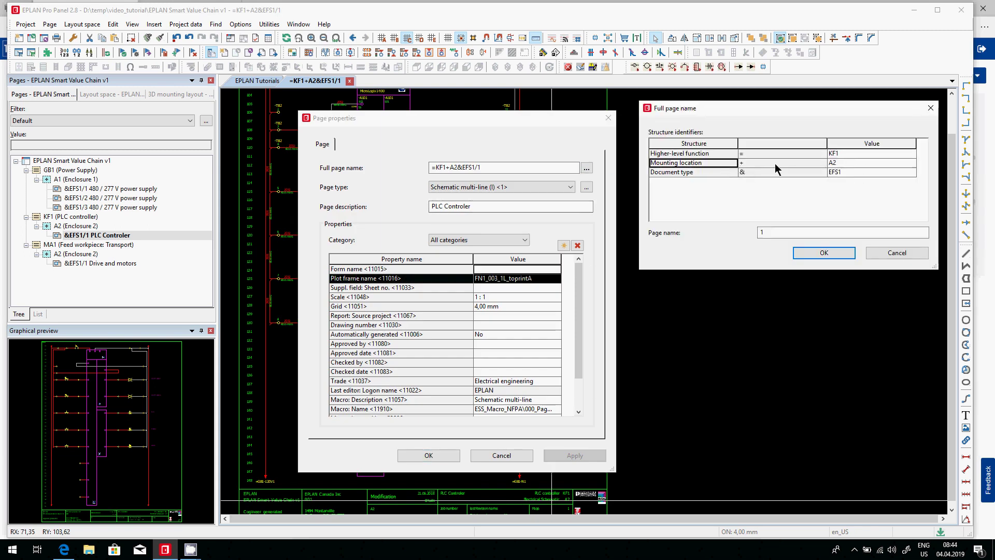
click(779, 166)
click(843, 166)
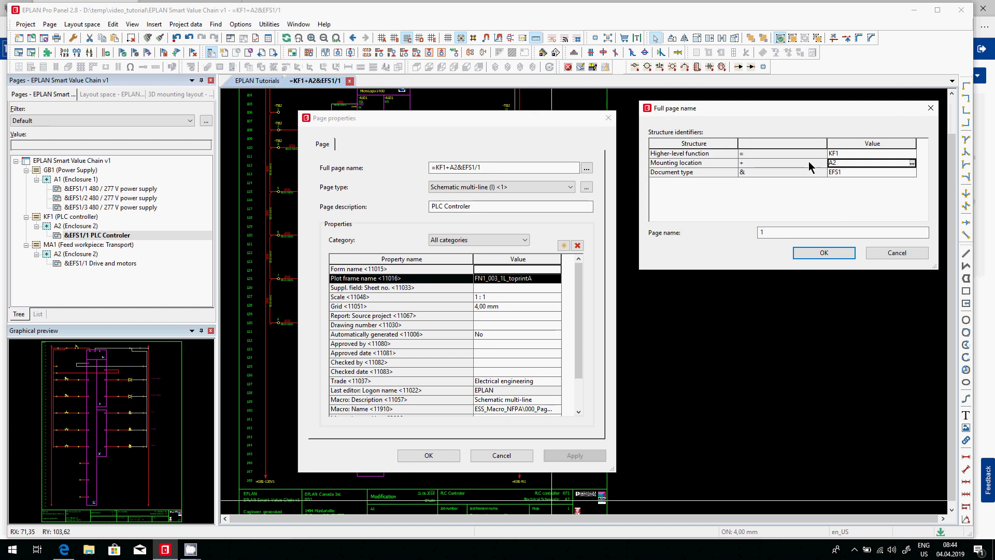
drag(728, 167, 846, 167)
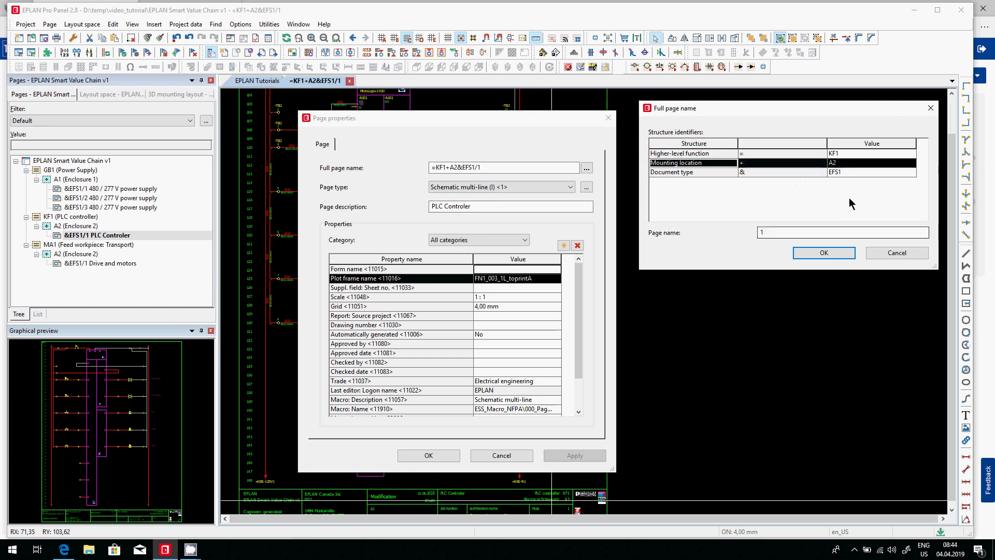
click(897, 253)
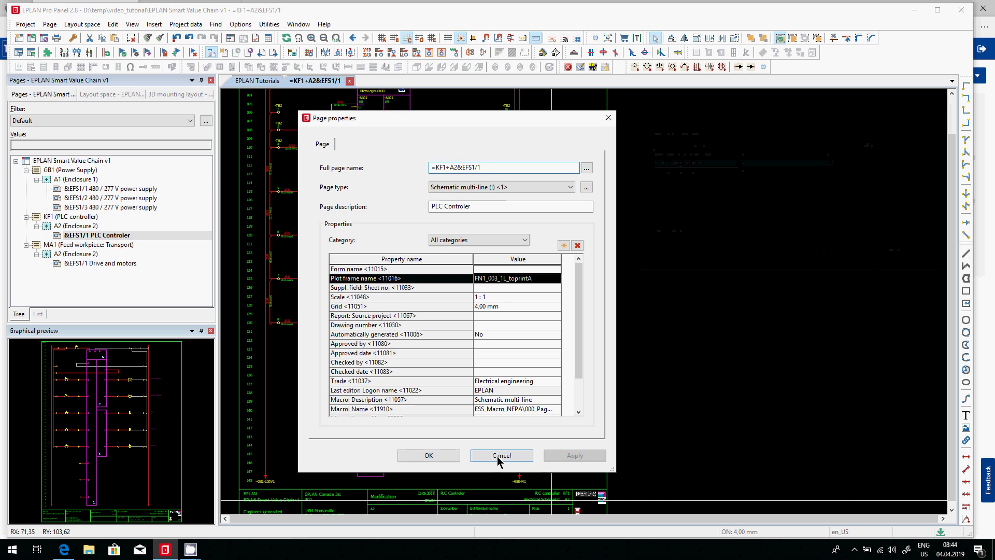
click(500, 456)
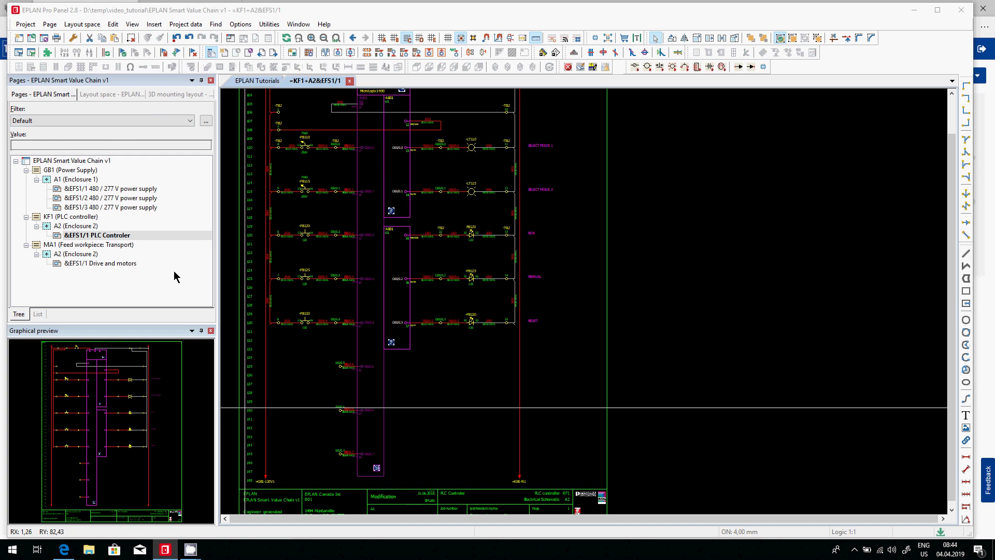
Start File Explorer and look inside the temp folder on drive C.
click(88, 552)
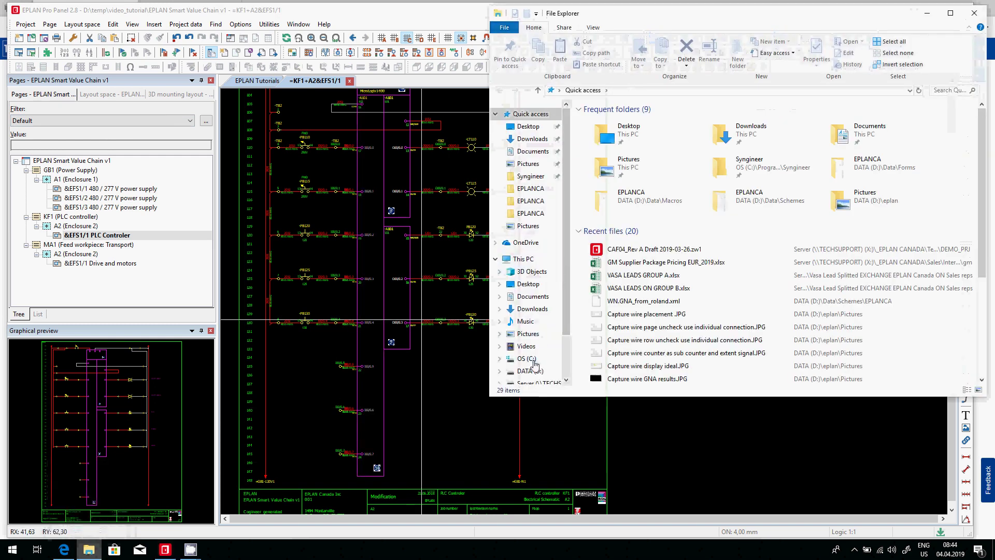
click(526, 358)
click(604, 220)
double_click(605, 221)
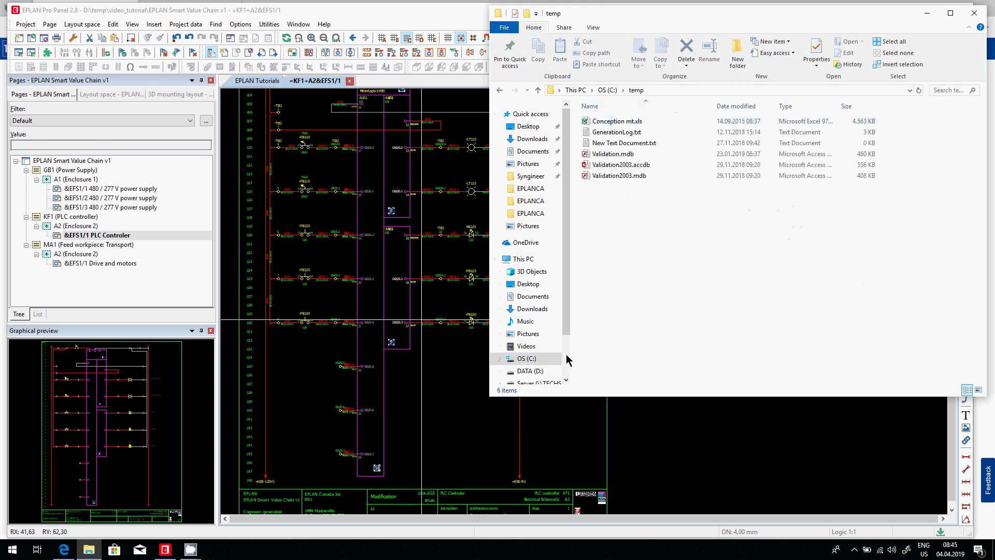
Go to the temp folder on drive D and open video_tutorial.
click(534, 372)
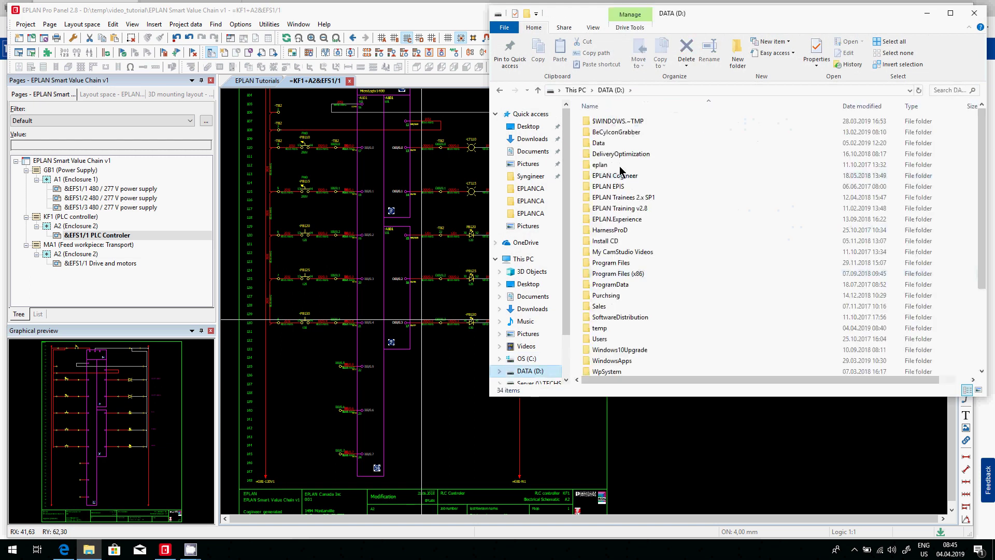
double_click(601, 328)
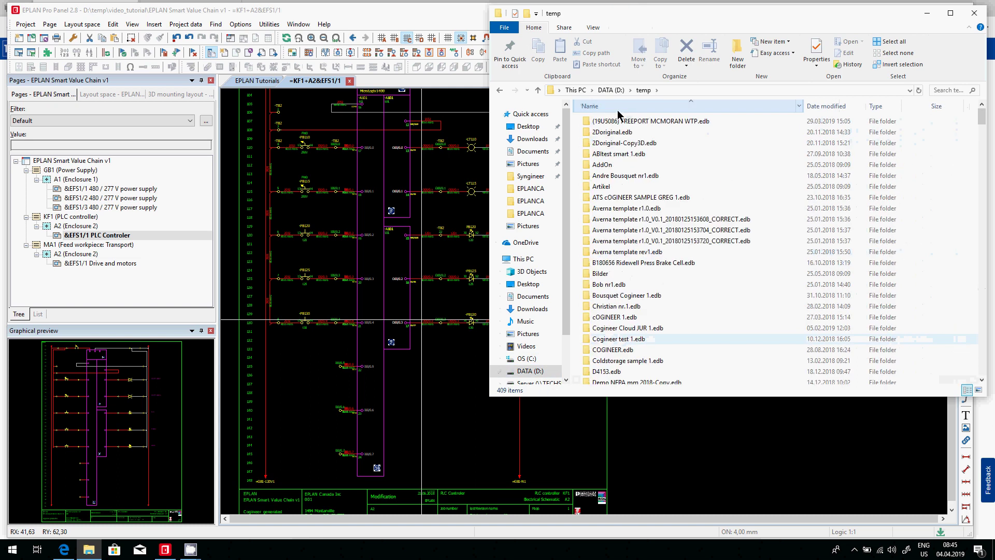
scroll(631, 306, down, 17)
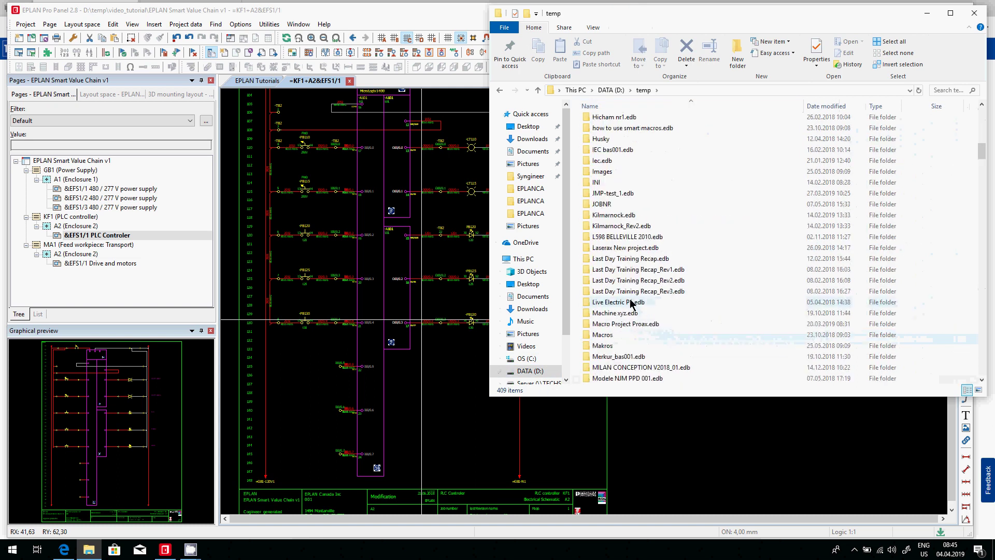
scroll(631, 305, down, 20)
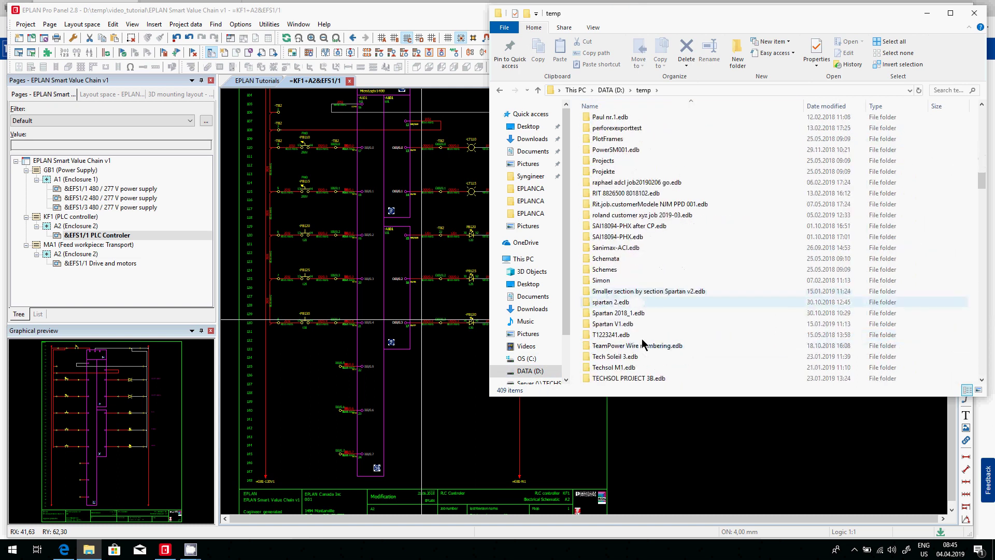
scroll(643, 343, down, 20)
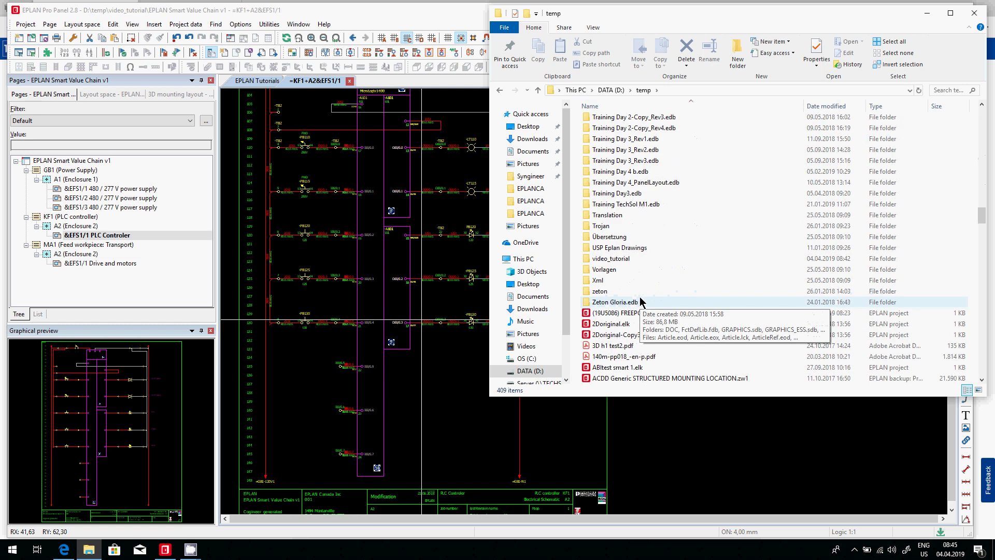
double_click(645, 259)
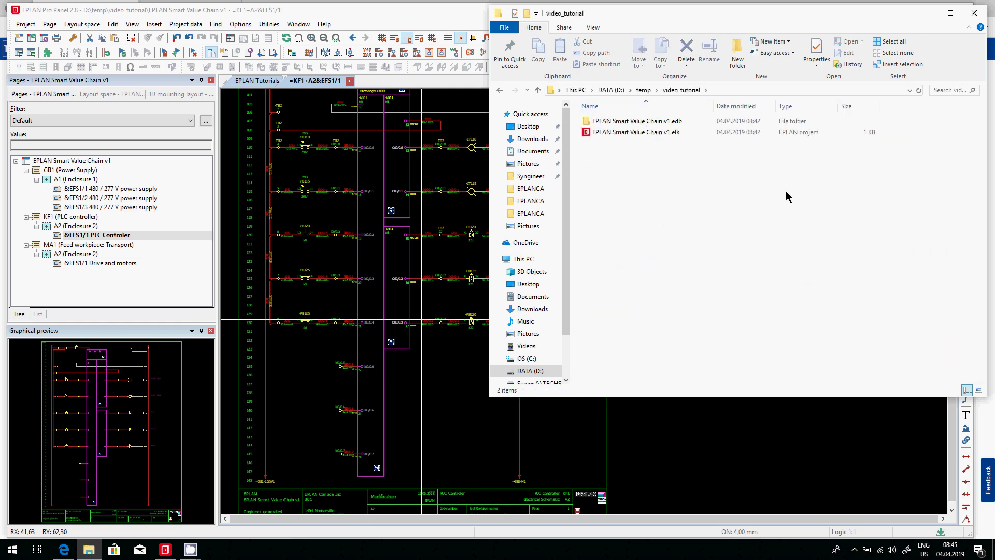
Open the EPLAN Smart Value Chain v1.edb folder and its DOC subfolder.
click(653, 133)
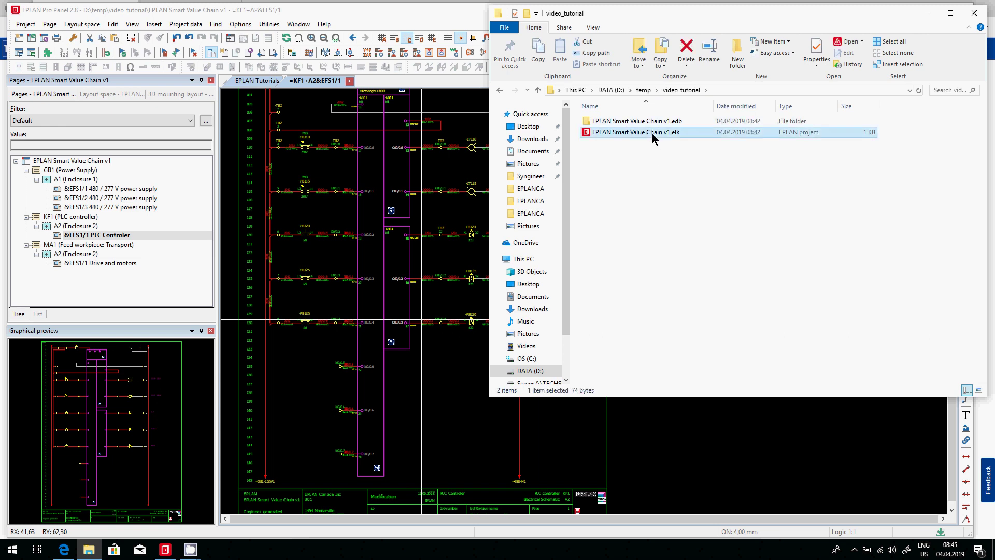
click(652, 125)
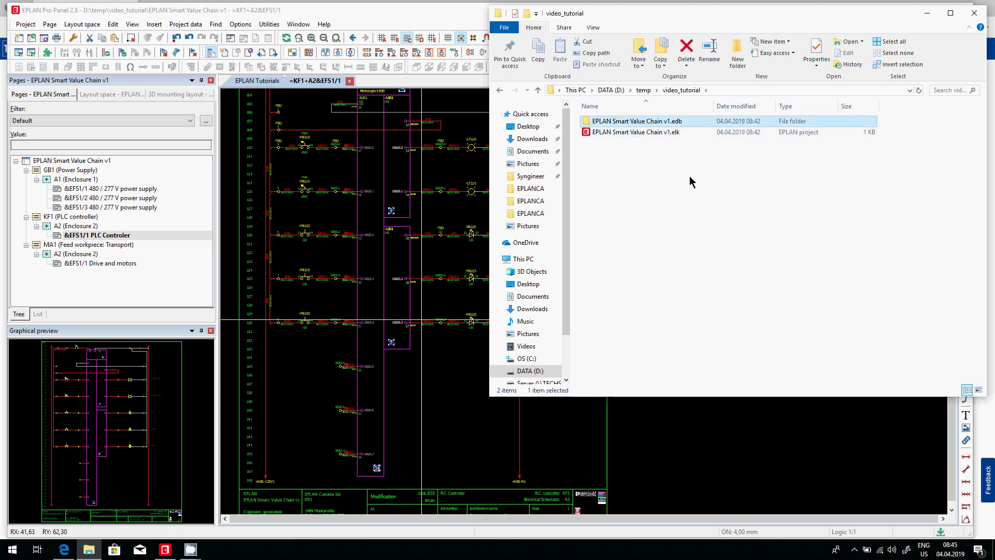
double_click(586, 126)
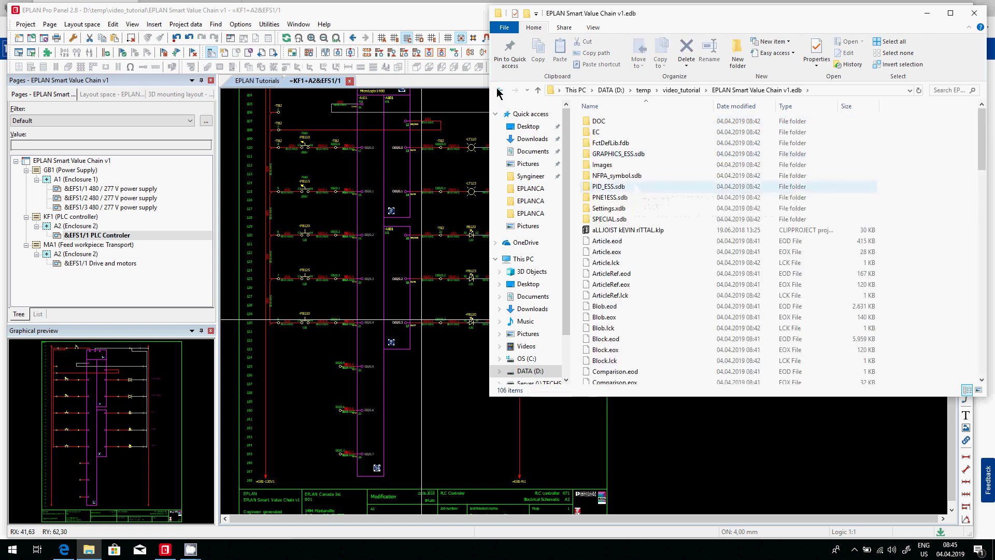
double_click(613, 121)
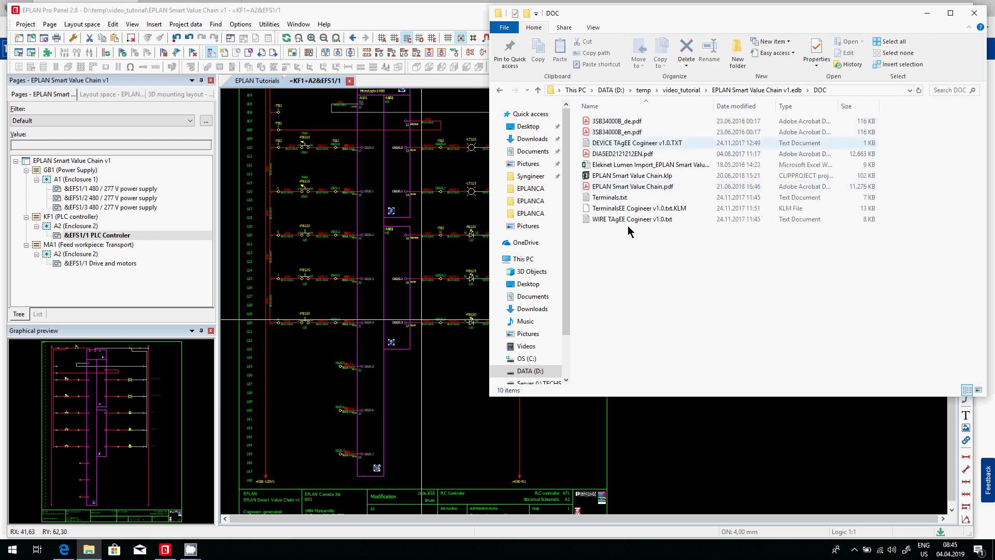
Return to video_tutorial and select both the .edb folder and the .elk file.
click(500, 90)
click(501, 90)
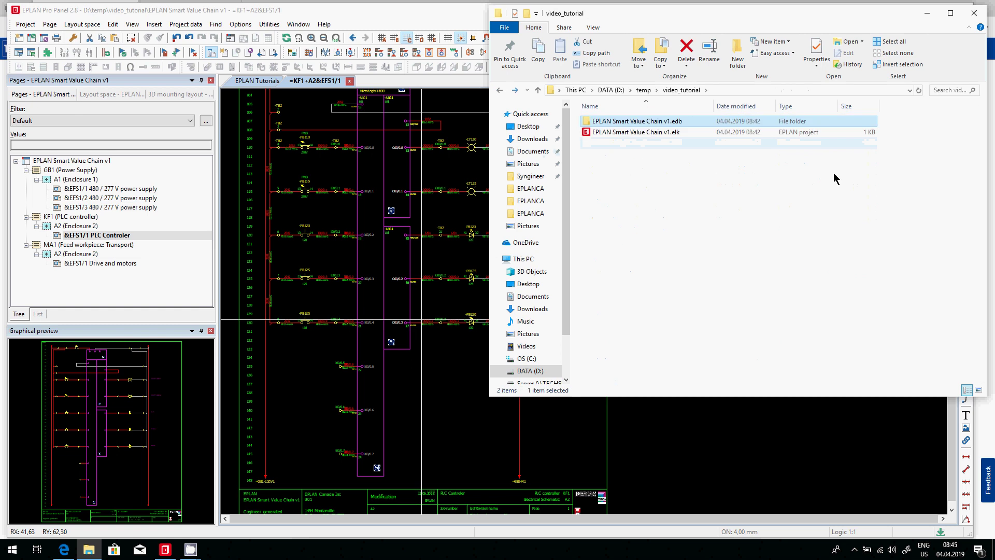
shift+click(672, 132)
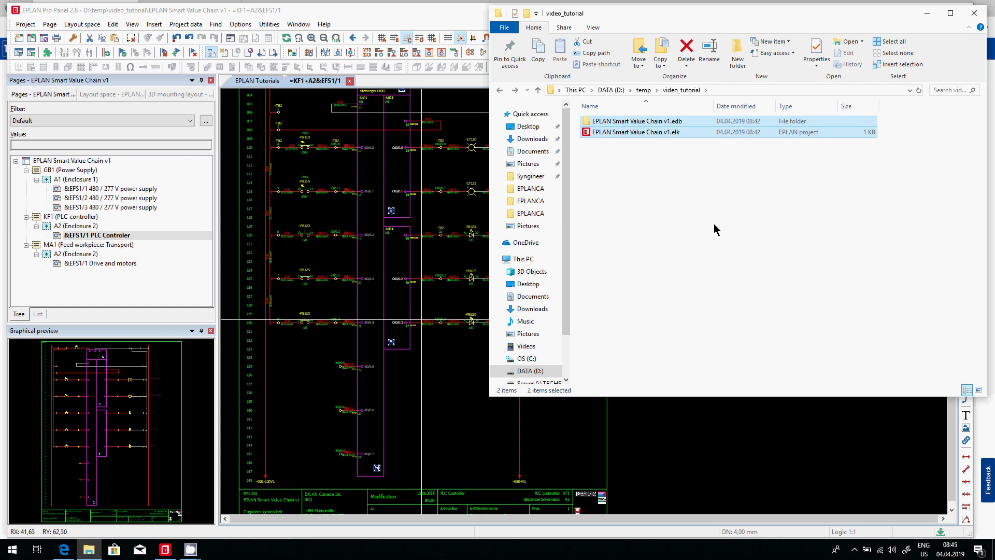
Switch to Edge, open the EPLAN website tab, and view its Countries & Languages choices.
key(alt+Tab)
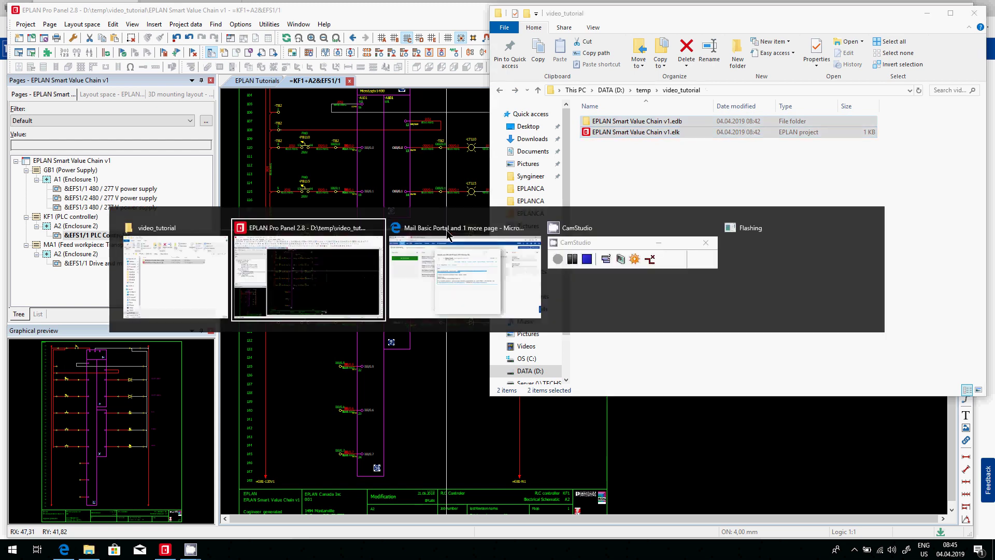
key(alt+Tab)
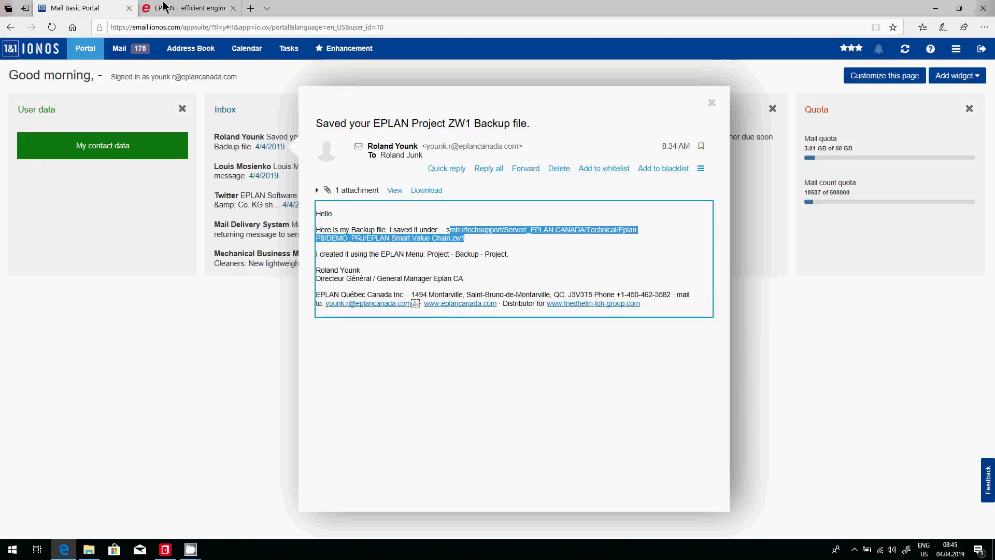
click(189, 9)
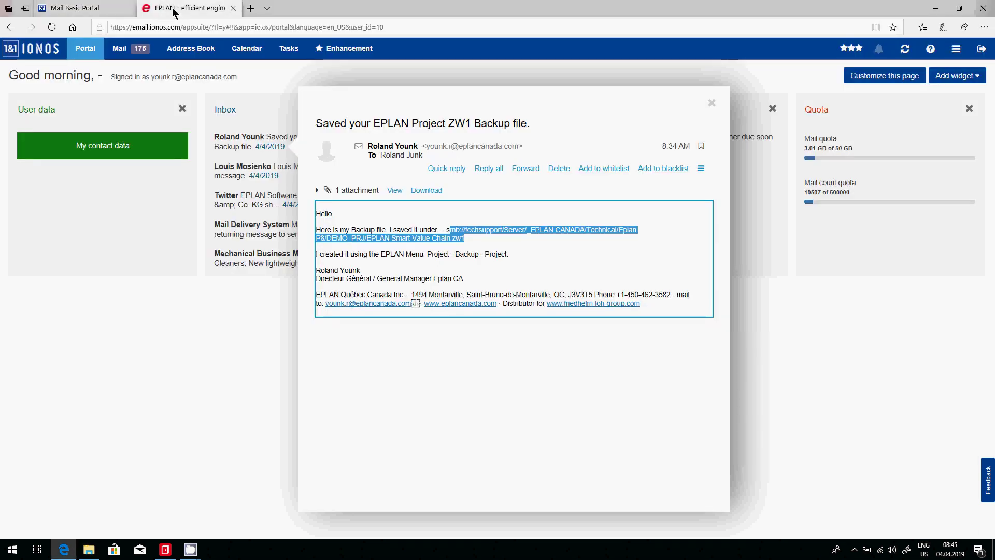
click(714, 48)
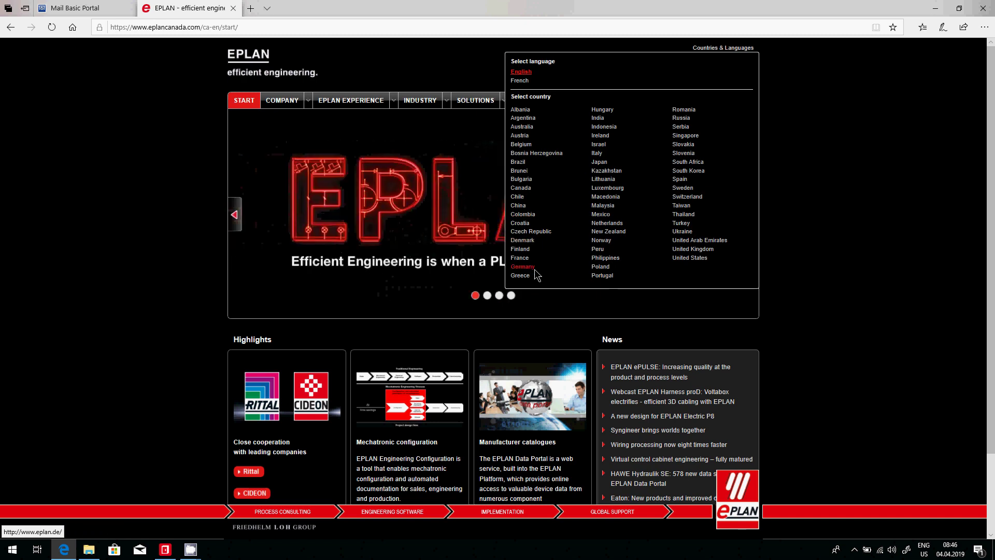
key(alt+Tab)
key(alt+Tab)
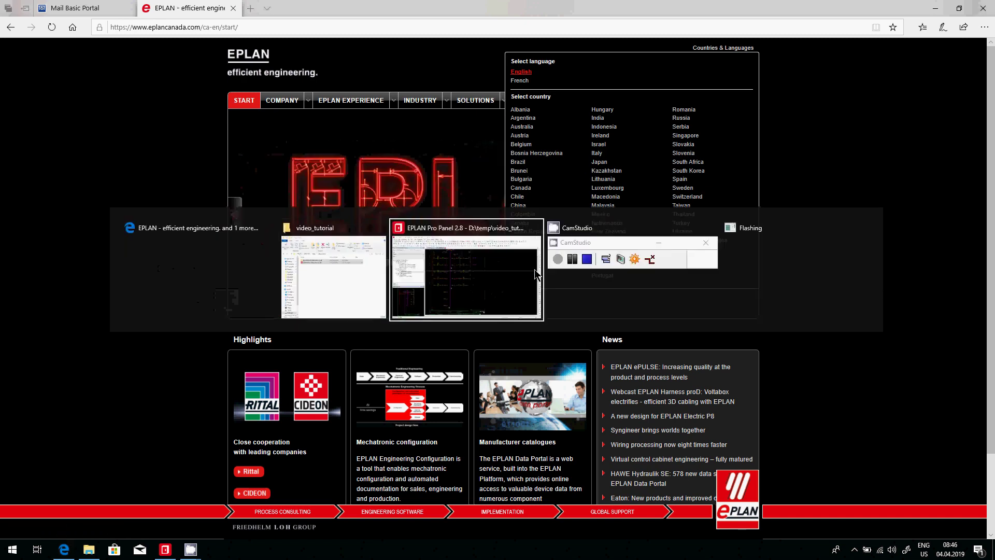